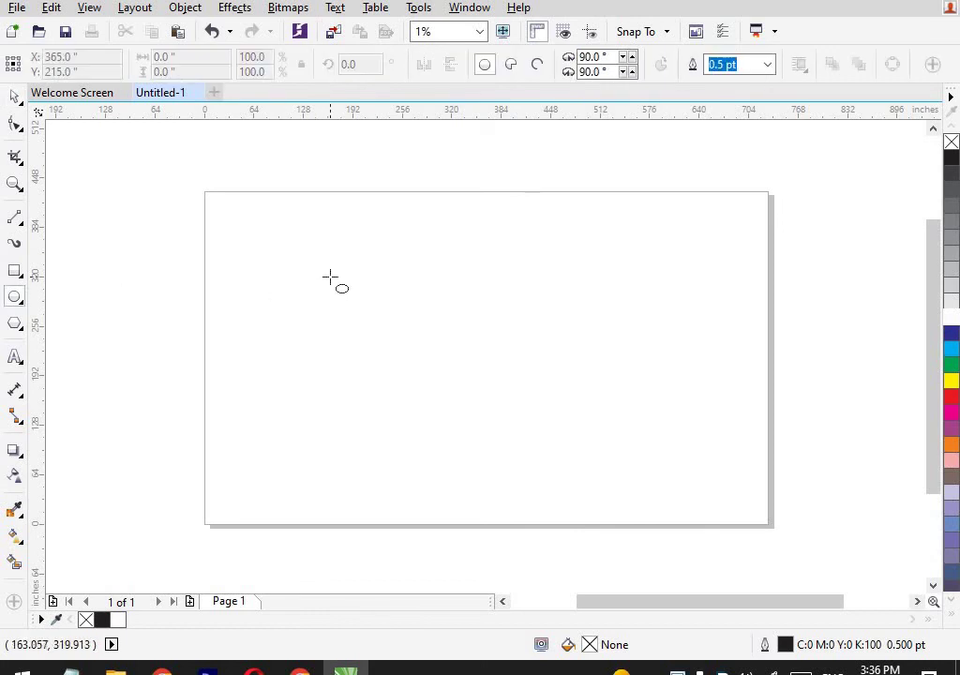
- Draw a tall ellipse and place an overlapping copy just to its right
drag(330, 277, 386, 369)
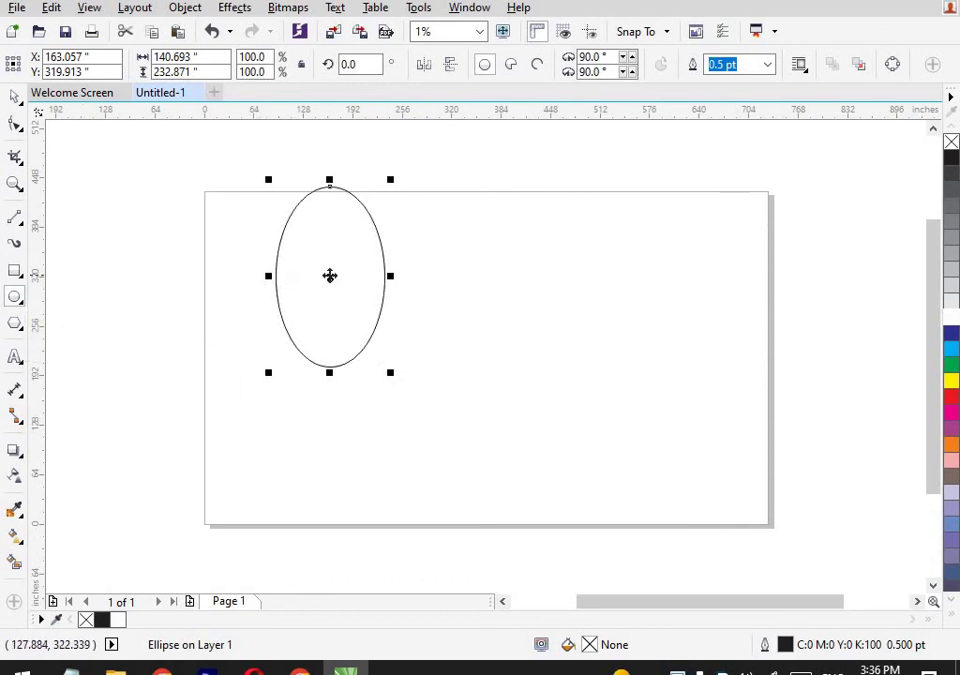
drag(331, 277, 390, 277)
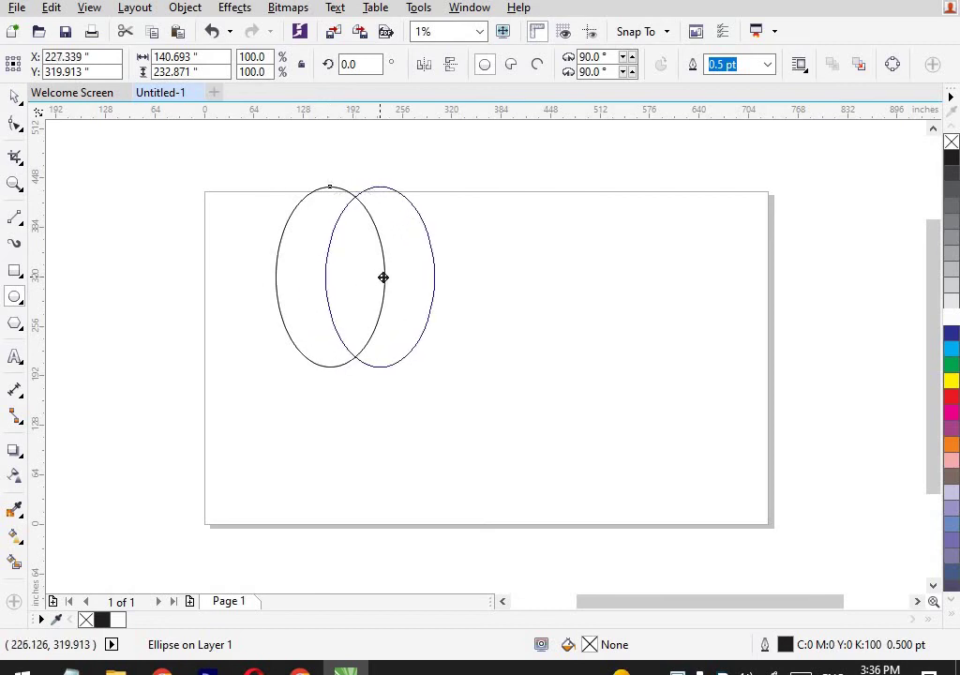
drag(390, 277, 393, 277)
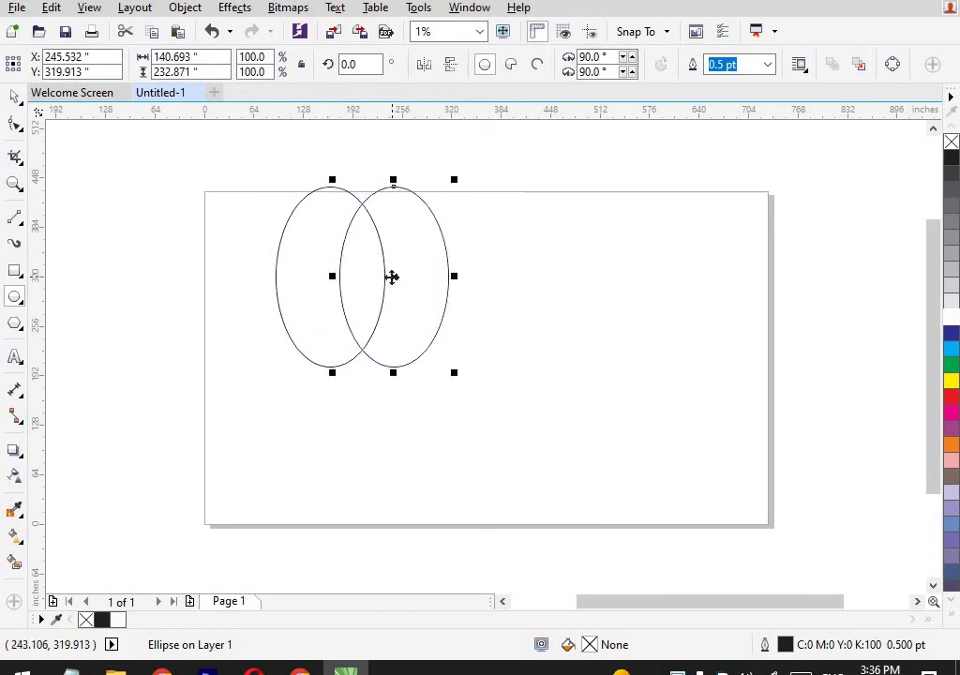
- Shorten both ellipses to about 90% of their original height
drag(393, 372, 393, 353)
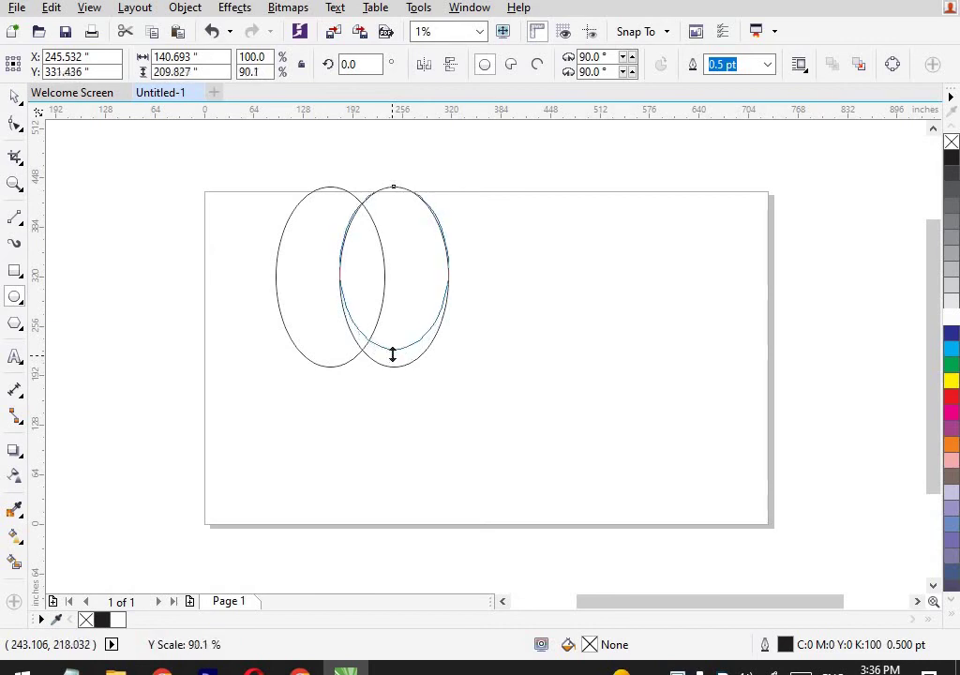
click(314, 365)
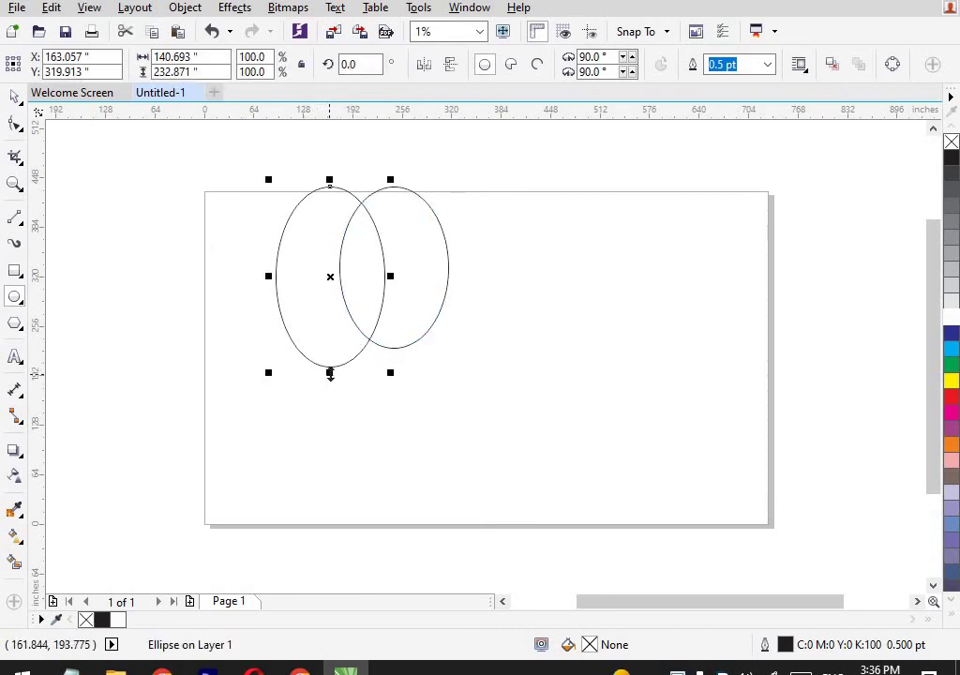
drag(330, 374, 330, 359)
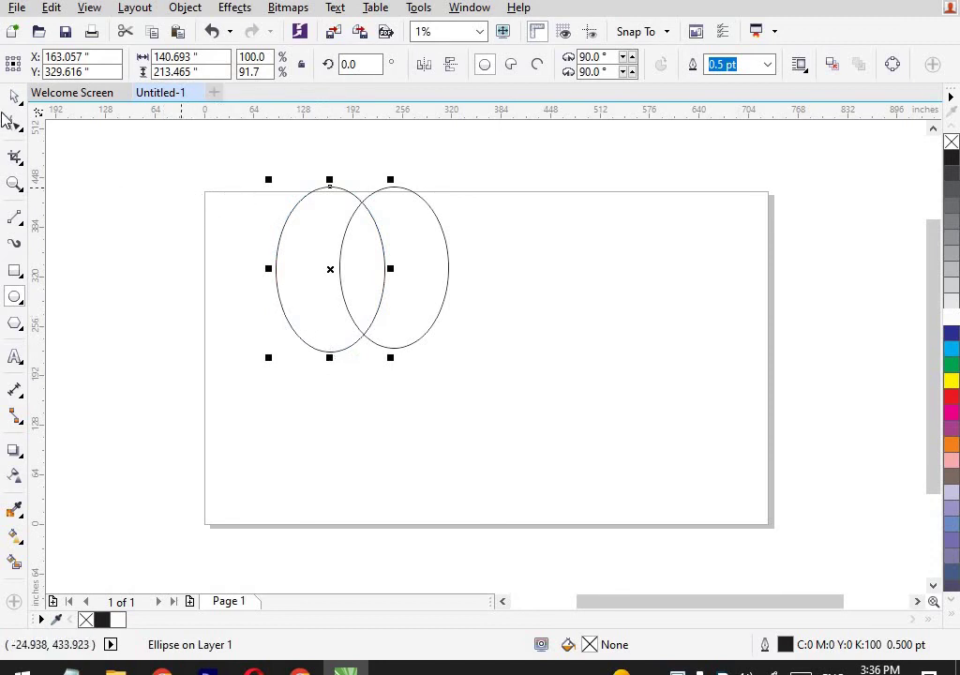
- Intersect the two ellipses to create their lens-shaped overlap
click(11, 97)
drag(212, 171, 496, 358)
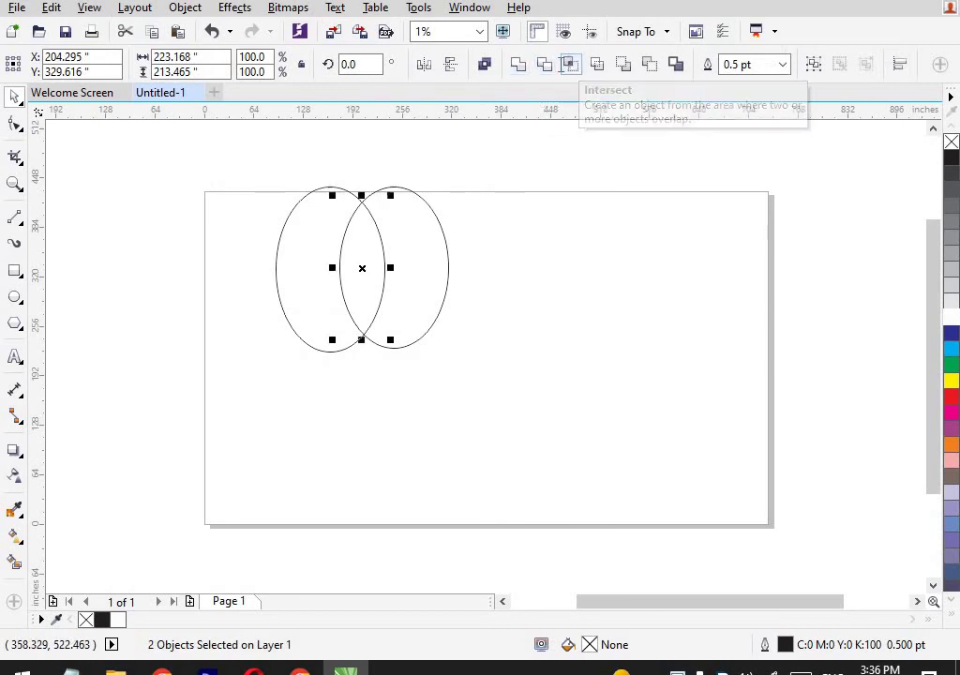
click(571, 66)
- Delete the right and left original ellipses, leaving only the lens
click(444, 303)
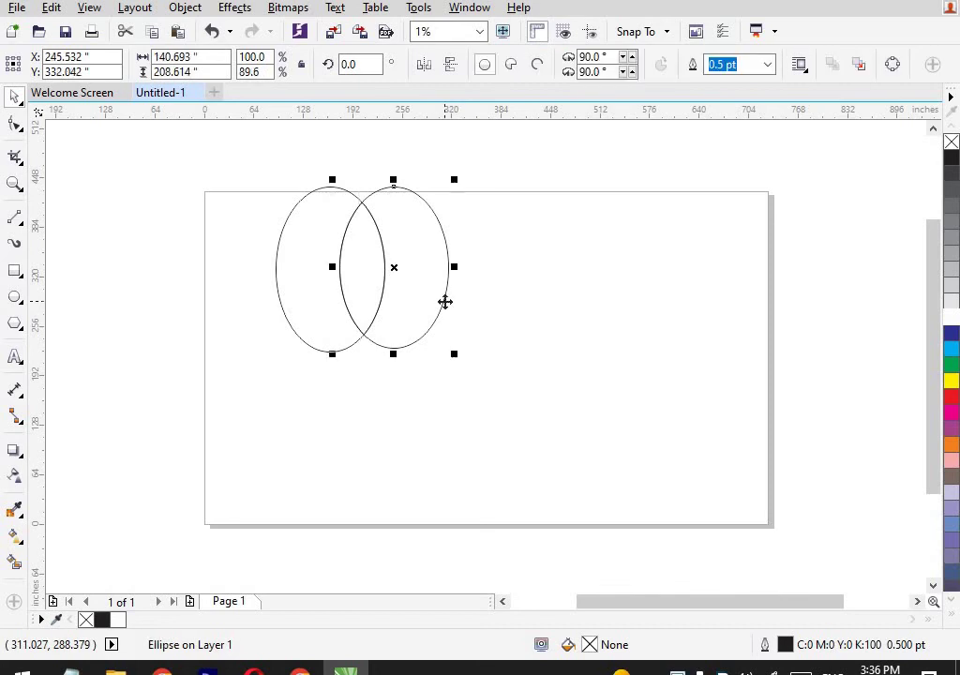
key(Delete)
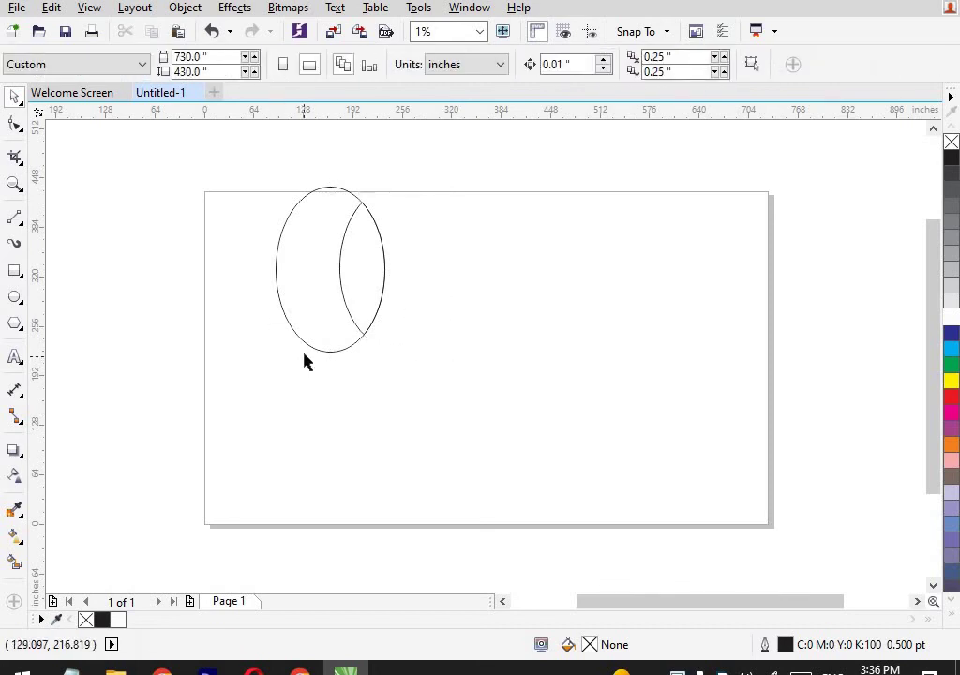
click(311, 351)
key(Delete)
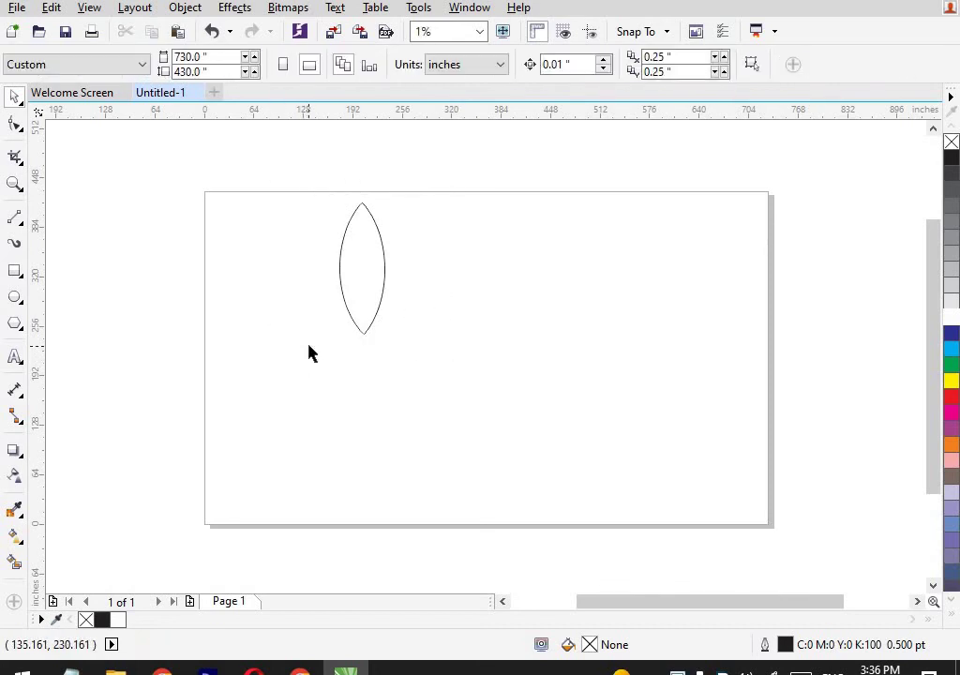
- Duplicate the lens twice to the right, giving three lenses side by side
drag(326, 204, 416, 363)
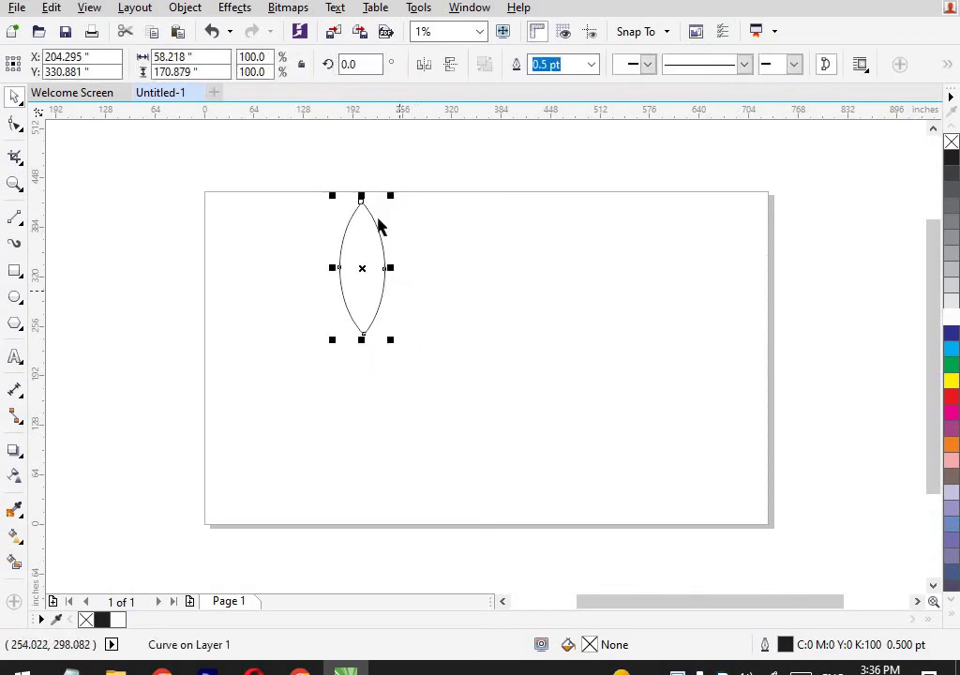
click(362, 269)
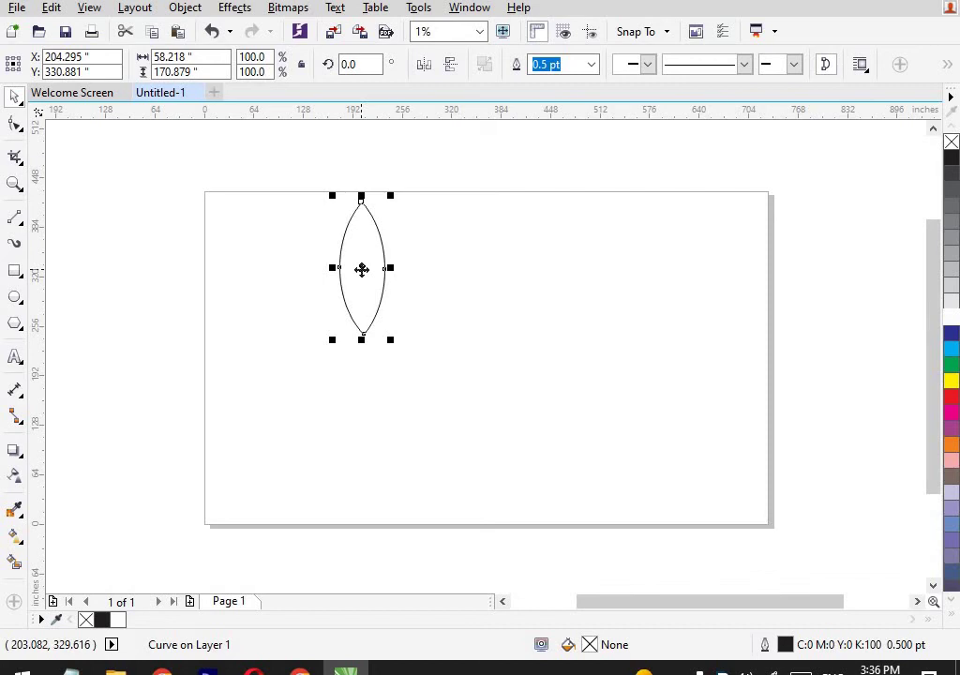
click(361, 269)
mouse_move(361, 269)
mouse_down()
mouse_move(447, 280)
mouse_move(409, 271)
mouse_up()
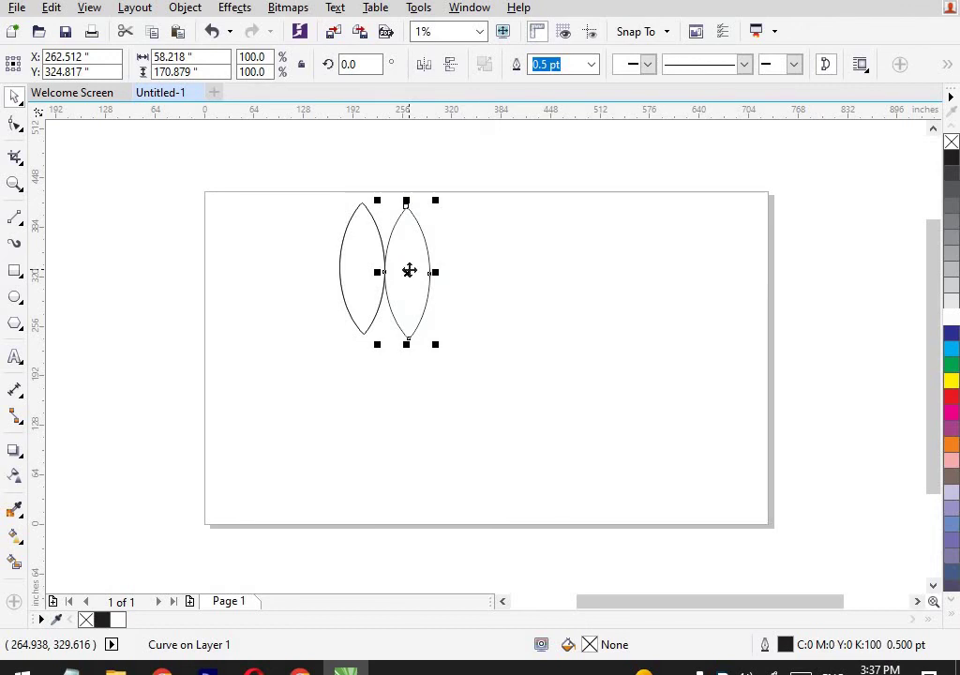
mouse_move(409, 271)
mouse_down()
mouse_move(449, 274)
mouse_move(337, 283)
mouse_up()
click(411, 334)
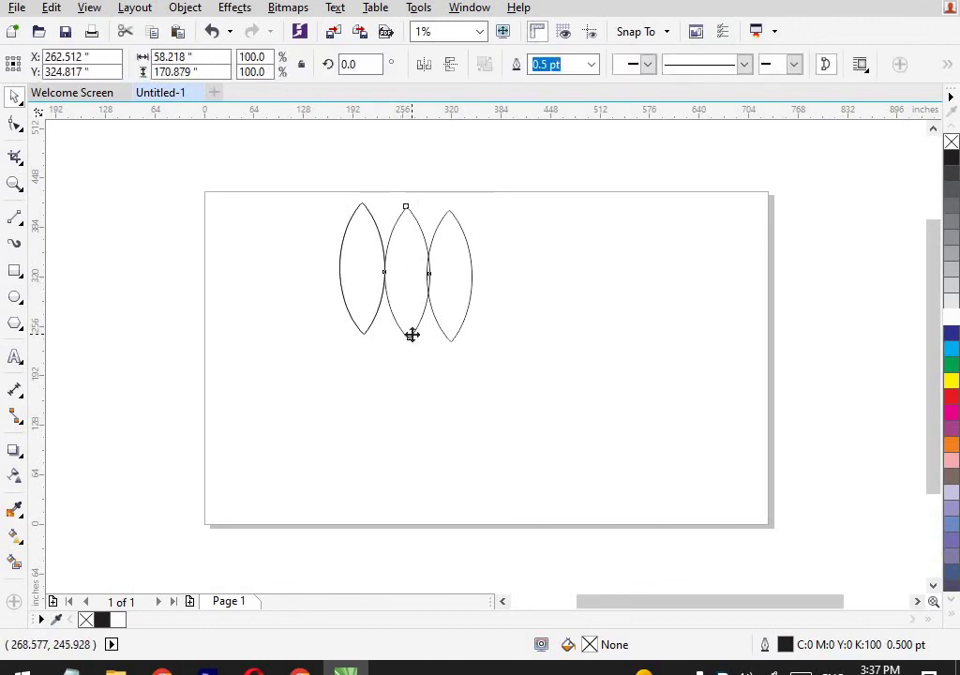
- Move the middle lens over the left one and tilt it about 20° leftward
drag(407, 274, 327, 273)
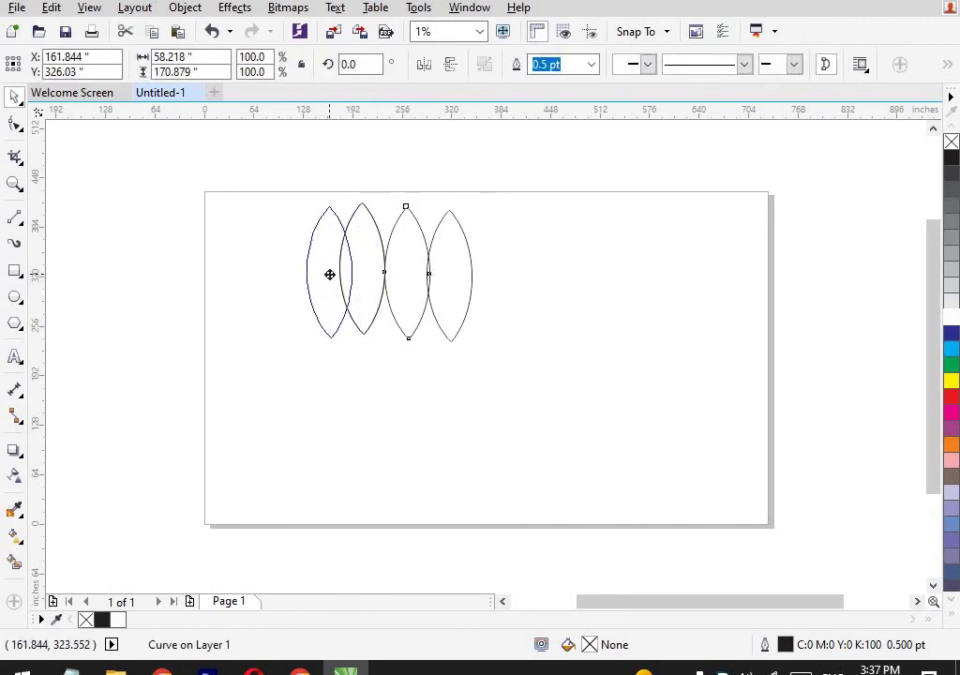
click(331, 273)
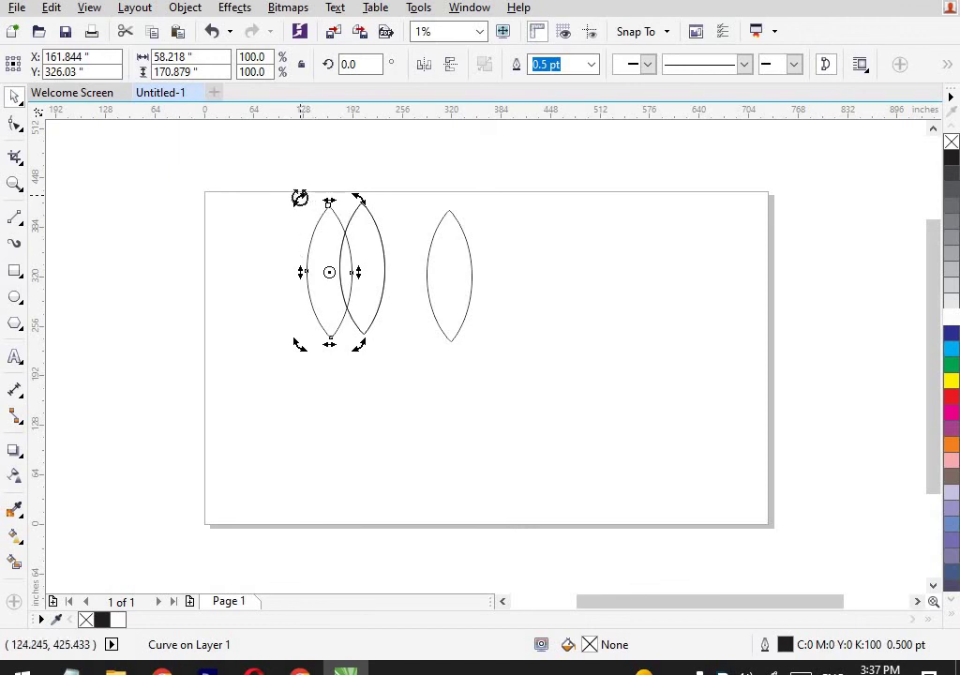
drag(300, 199, 265, 214)
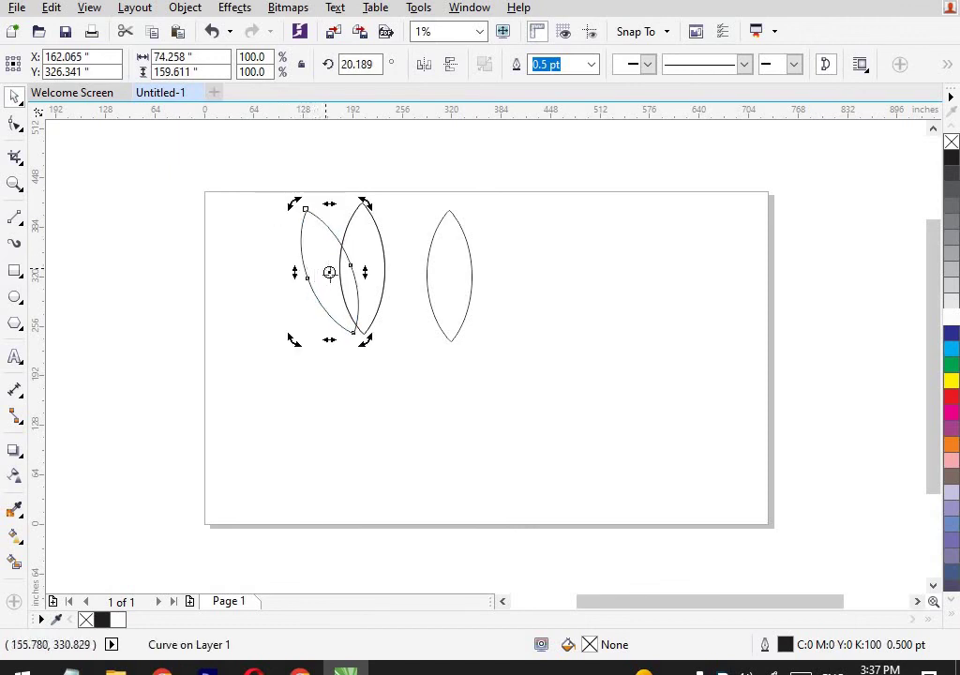
click(336, 275)
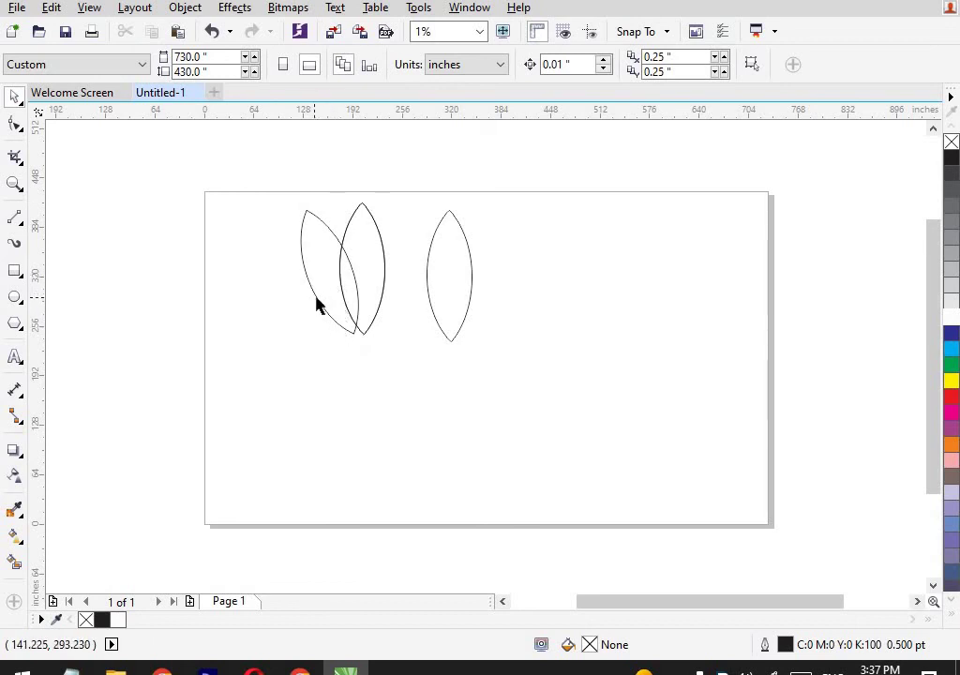
click(316, 300)
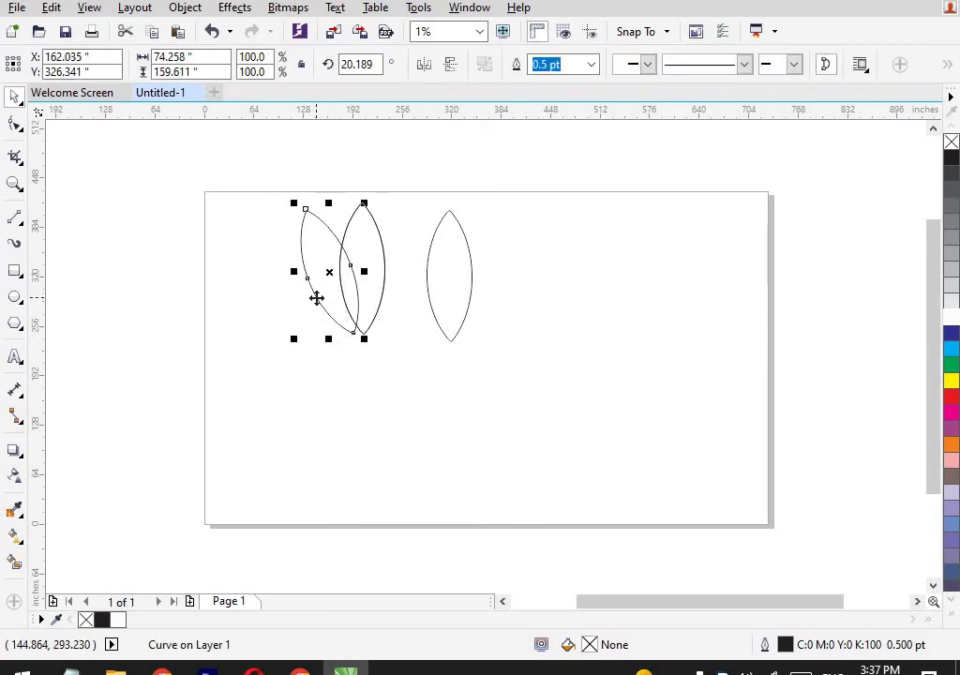
drag(316, 298, 315, 297)
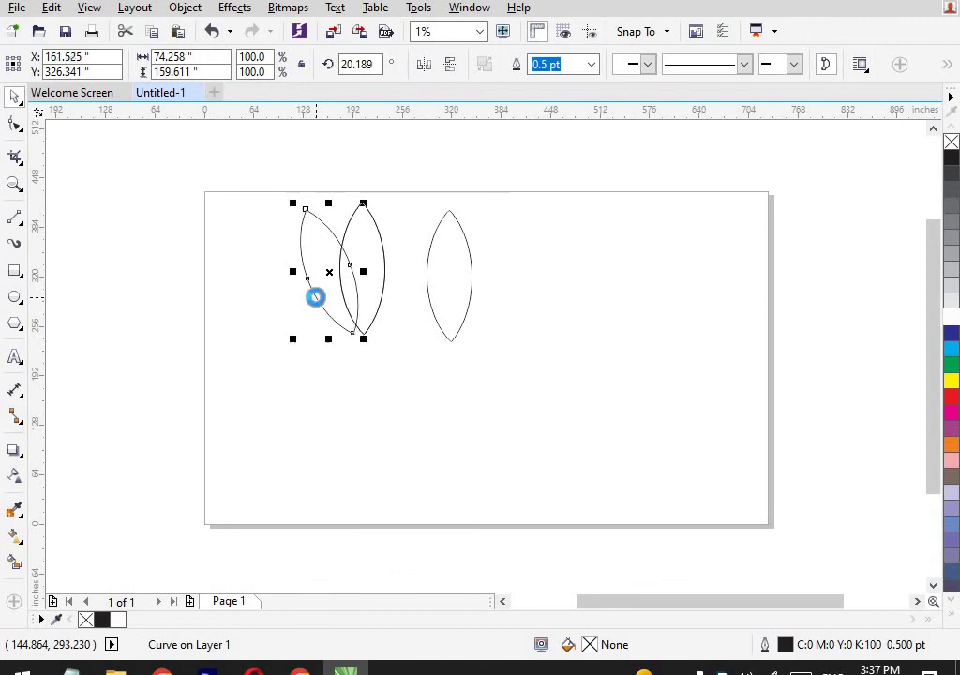
drag(315, 297, 311, 304)
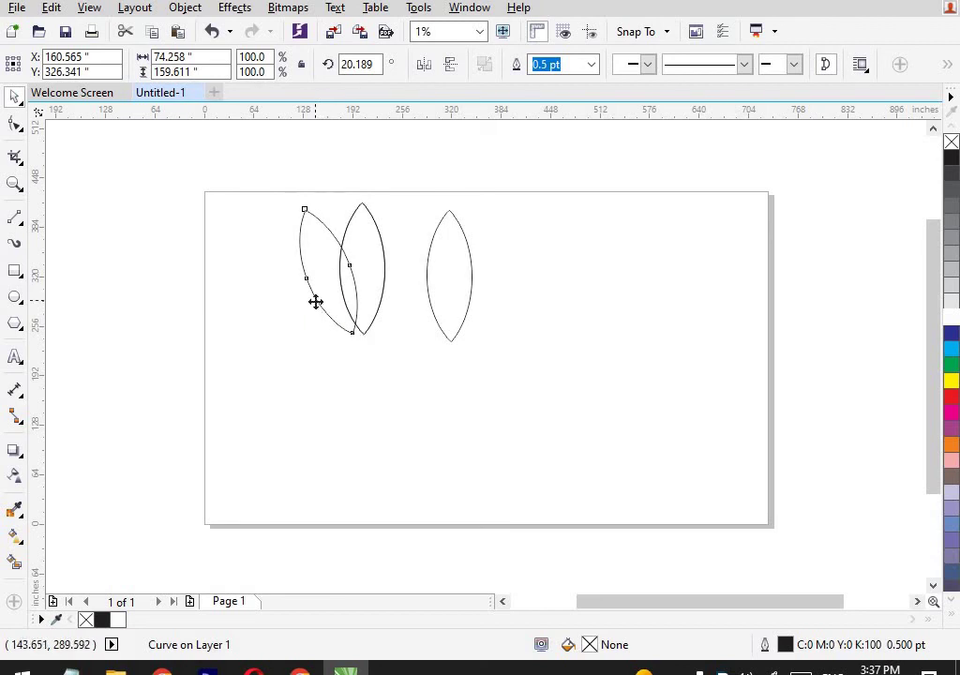
- Rotate the right lens to 341.8° and slide it against the upright centre lens
click(429, 286)
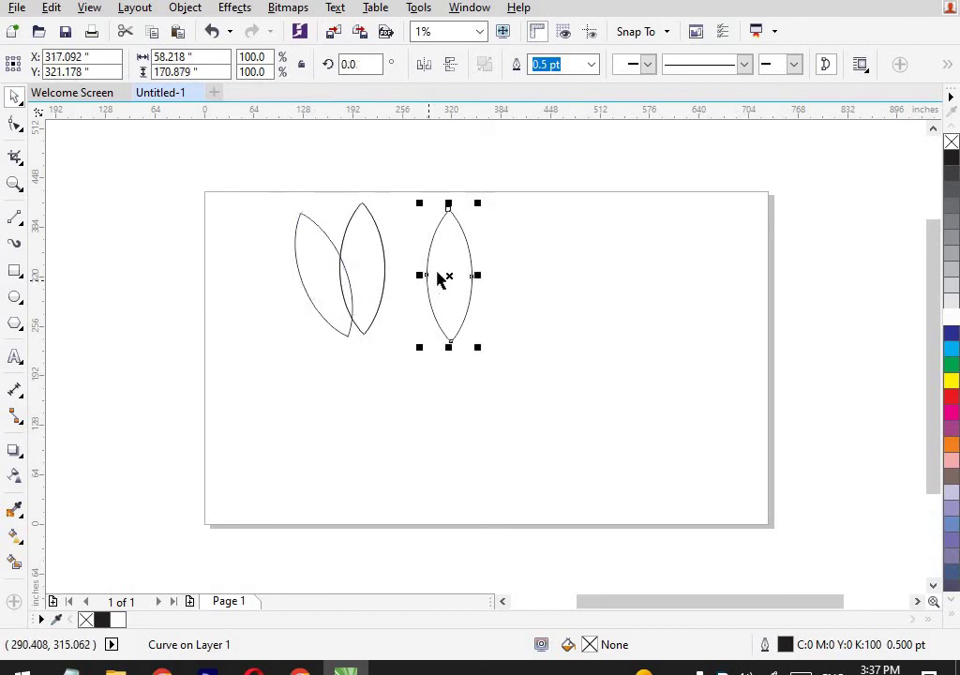
click(446, 277)
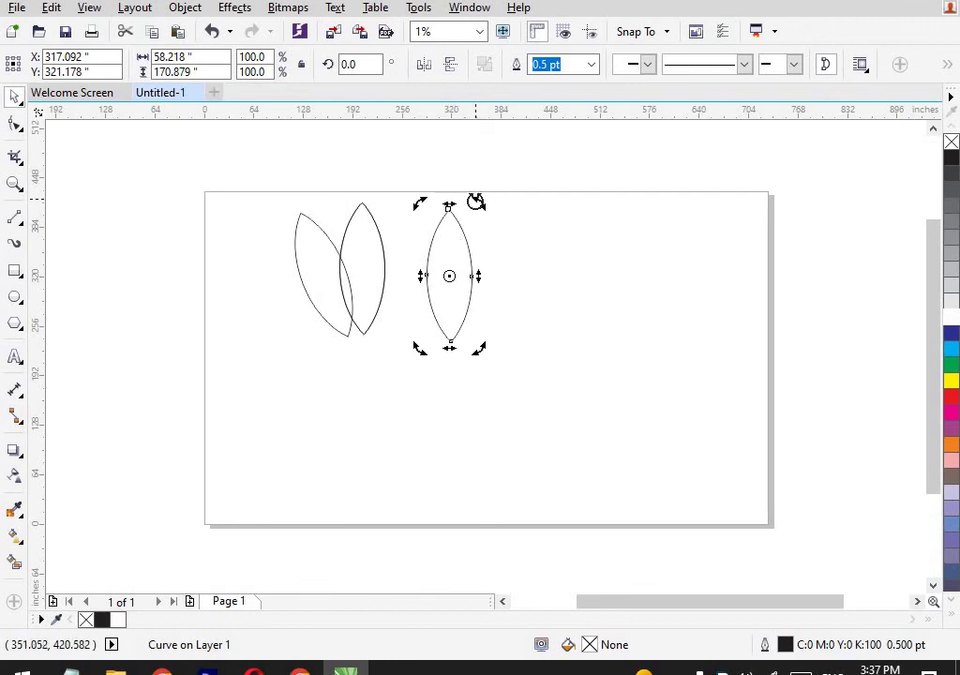
drag(477, 201, 504, 210)
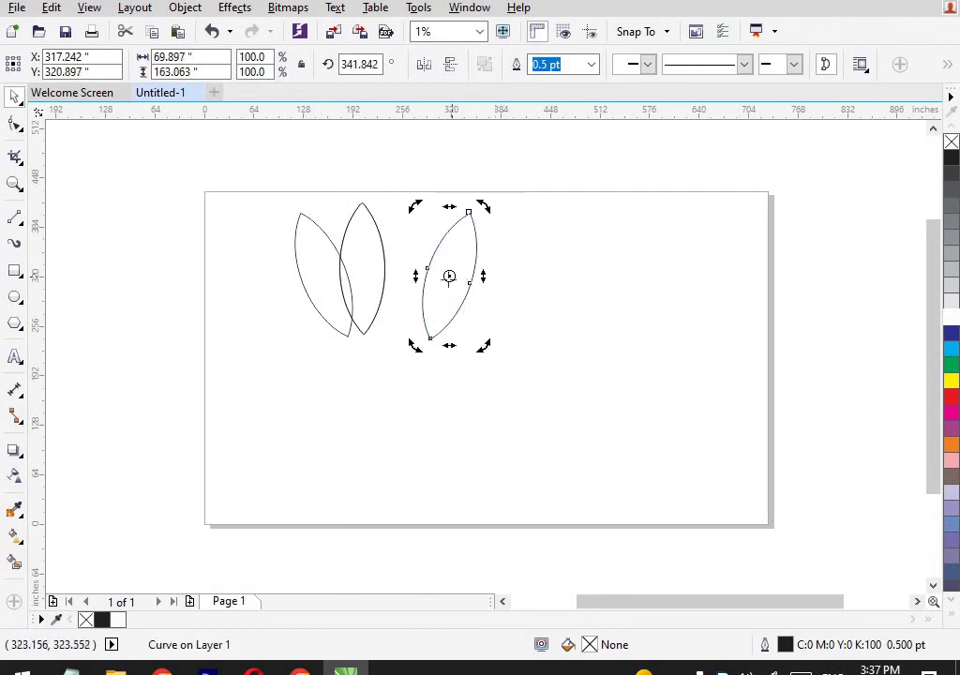
click(520, 279)
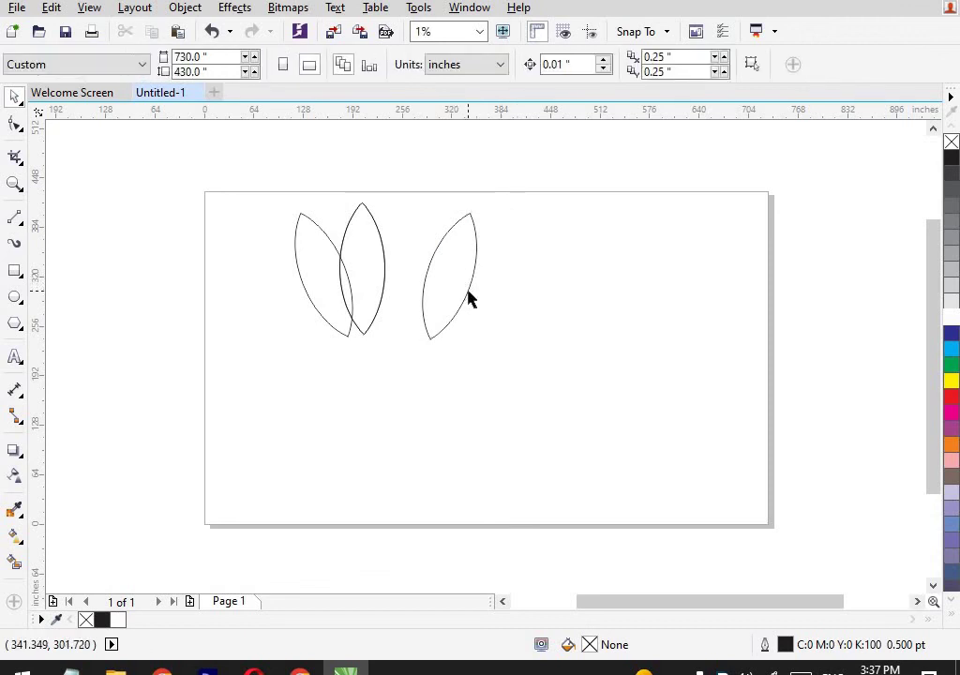
click(465, 296)
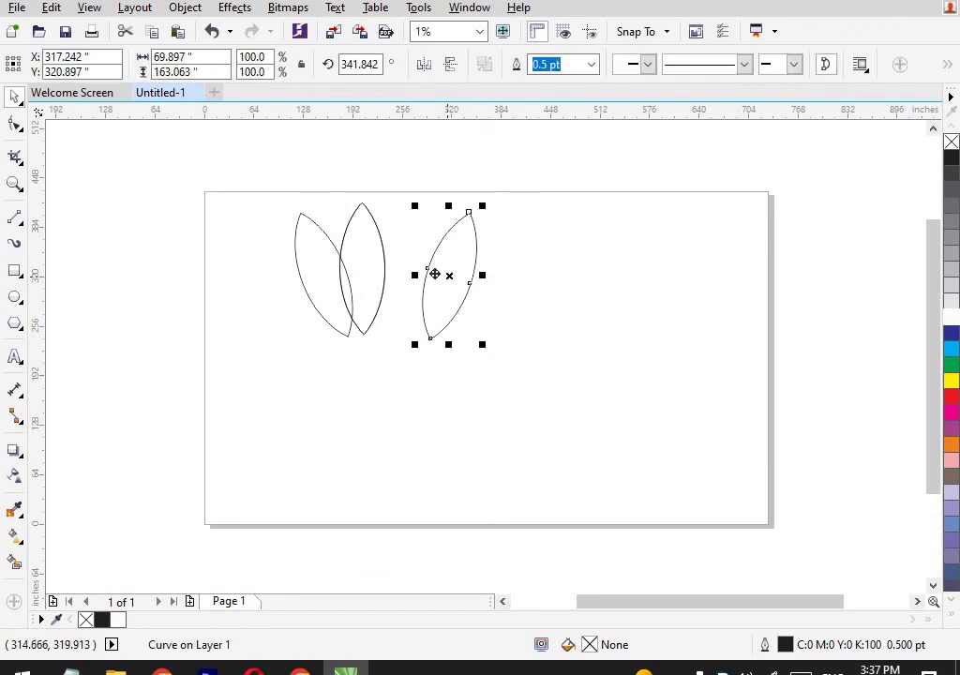
drag(435, 273, 402, 273)
click(261, 218)
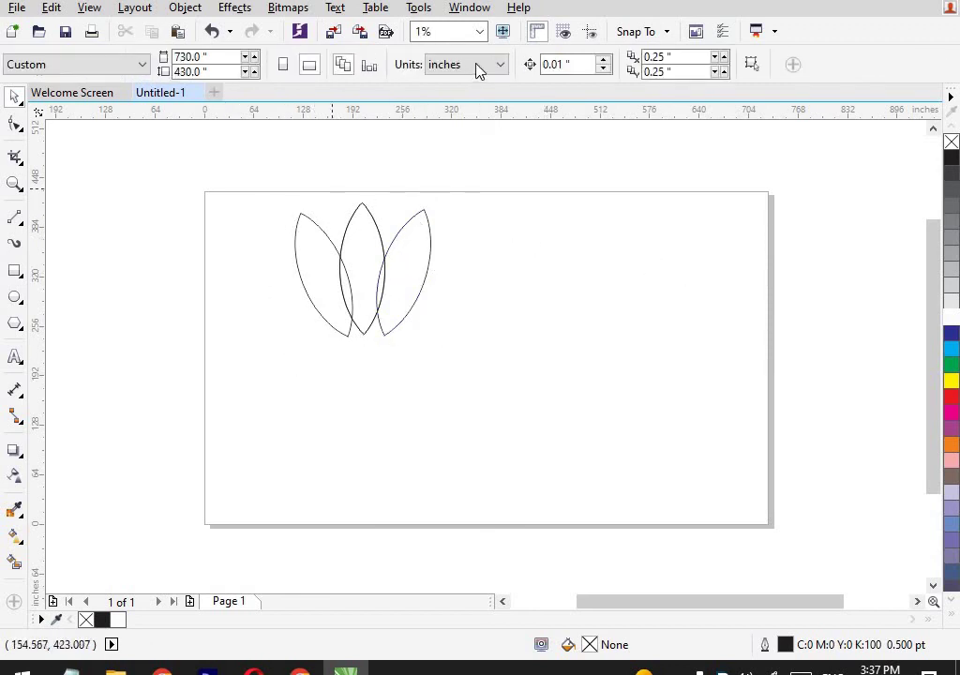
- Weld the three lenses into one curve and fill it solid black
drag(282, 197, 489, 358)
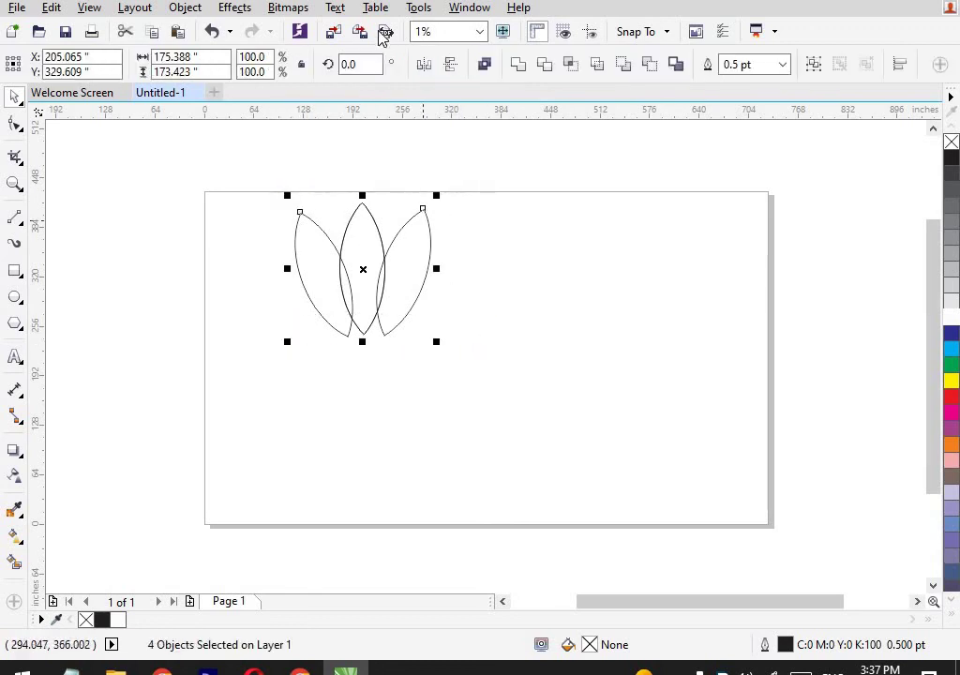
click(519, 66)
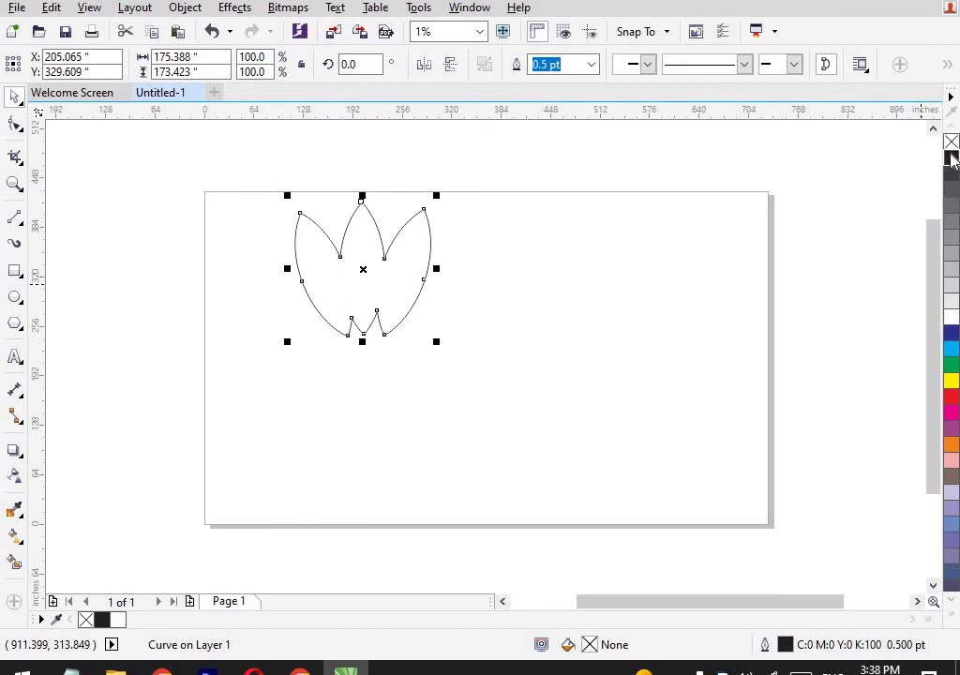
click(951, 158)
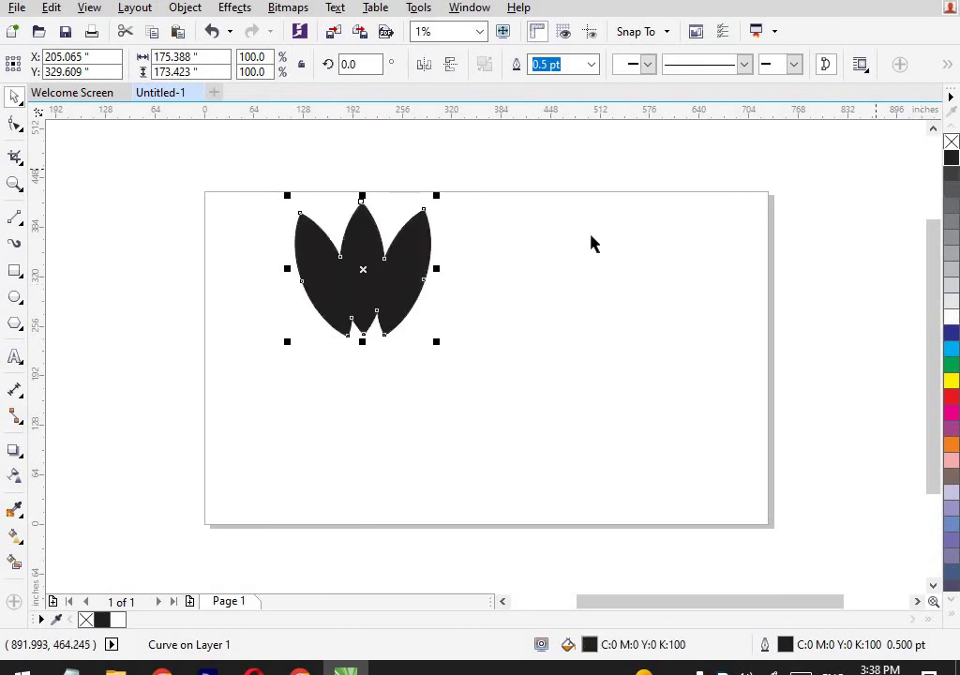
click(242, 195)
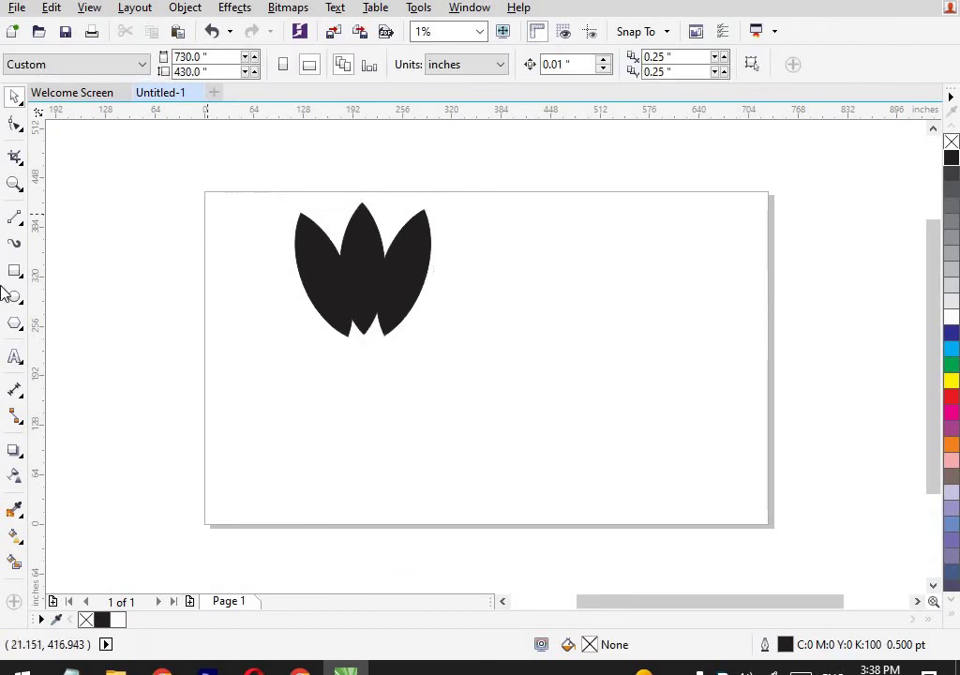
- Draw a thin white bar across the petals and duplicate it twice below
click(14, 273)
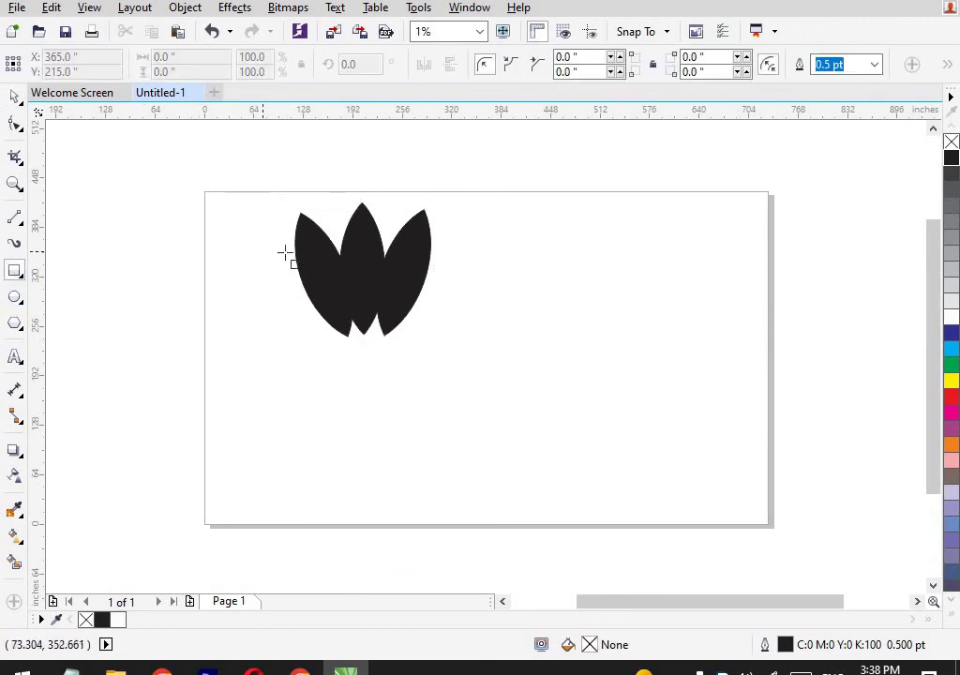
drag(285, 254, 460, 269)
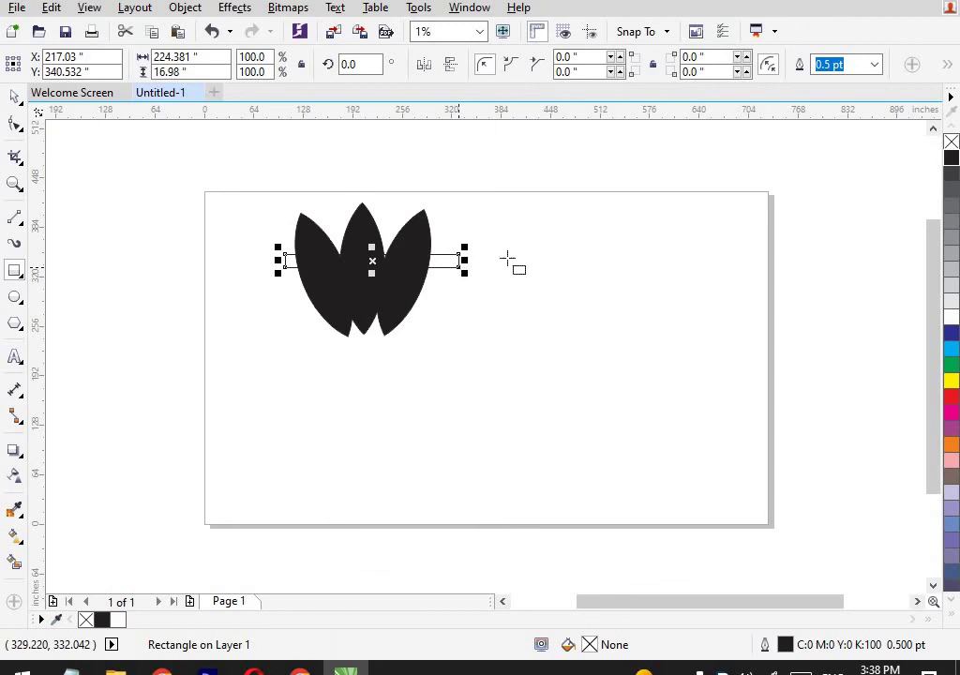
click(949, 311)
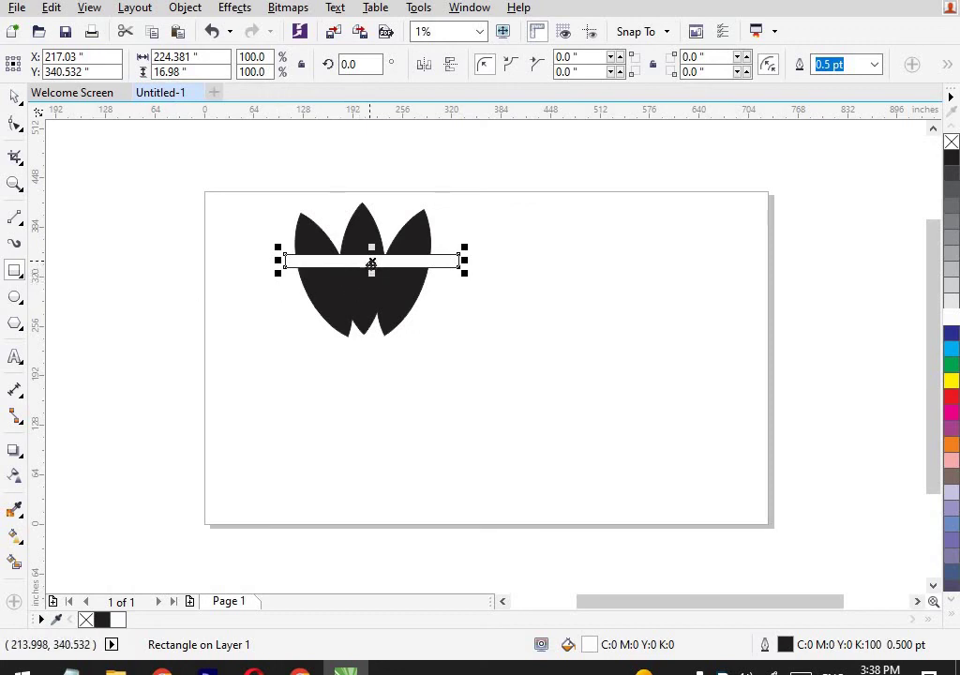
drag(371, 263, 370, 281)
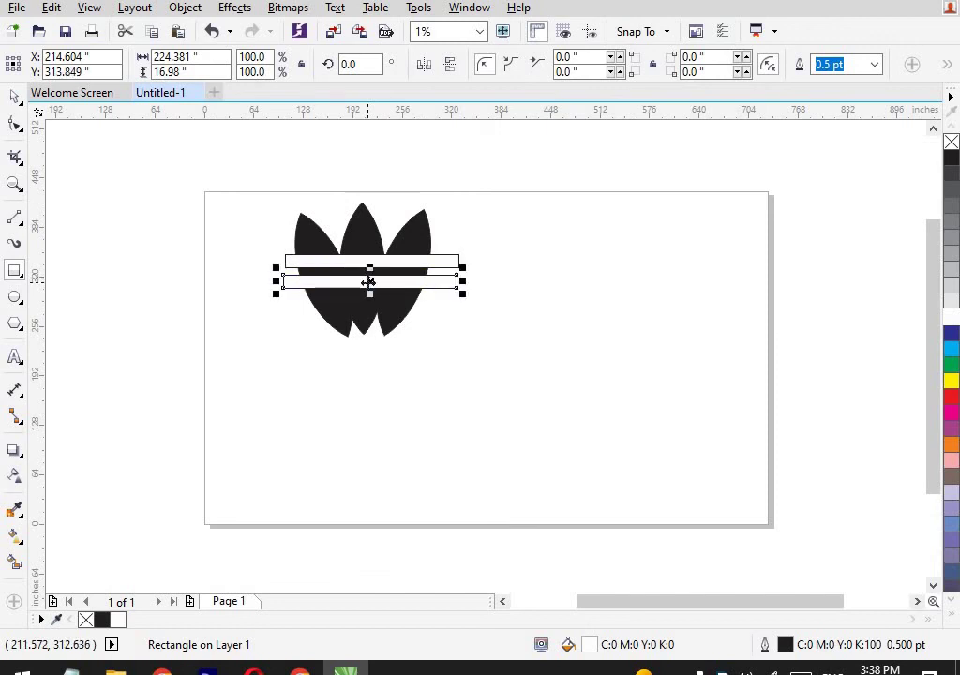
drag(368, 282, 369, 300)
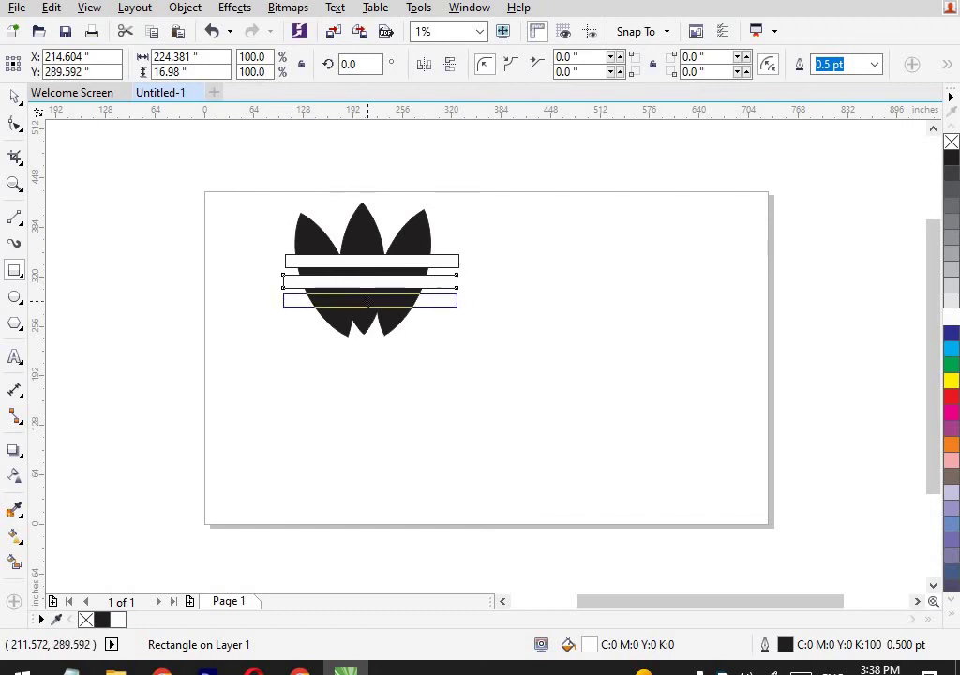
click(14, 96)
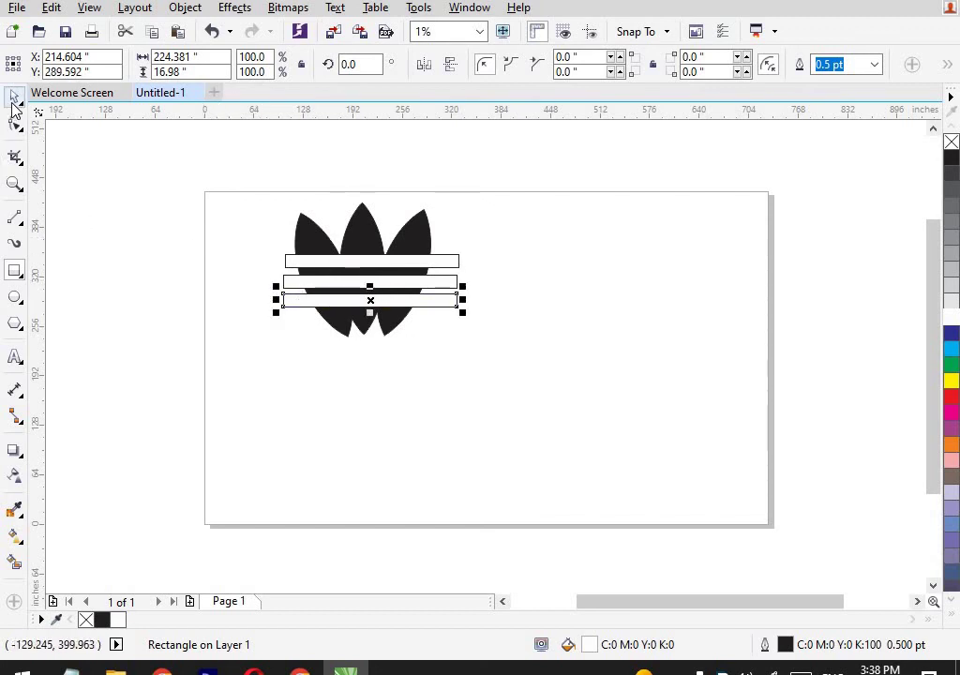
click(136, 204)
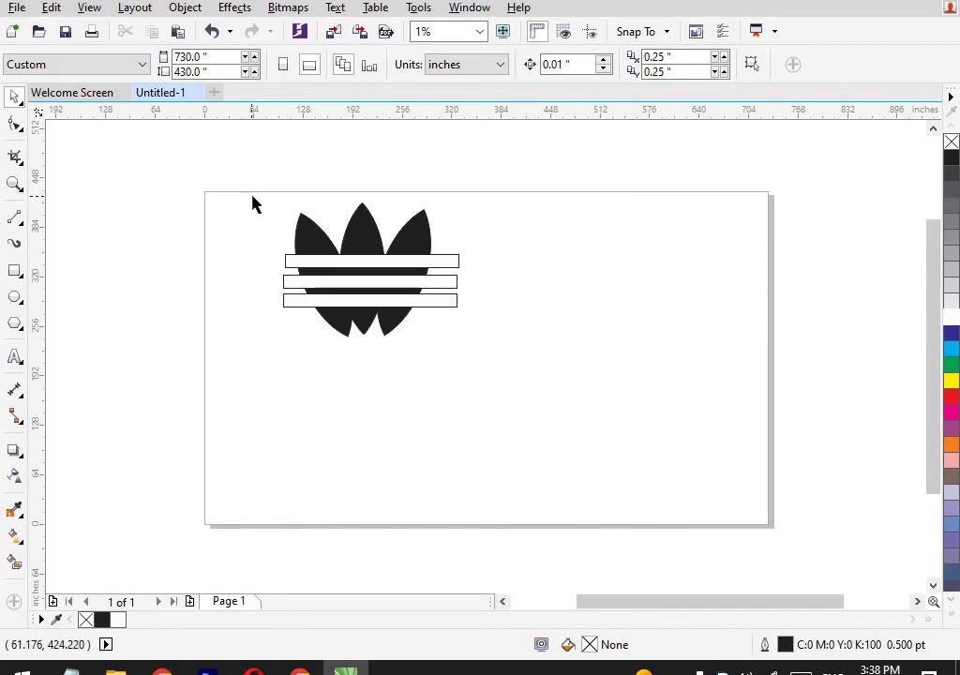
- Trim the black petals with the three bars, undoing an initial mistaken deletion
drag(251, 198, 503, 321)
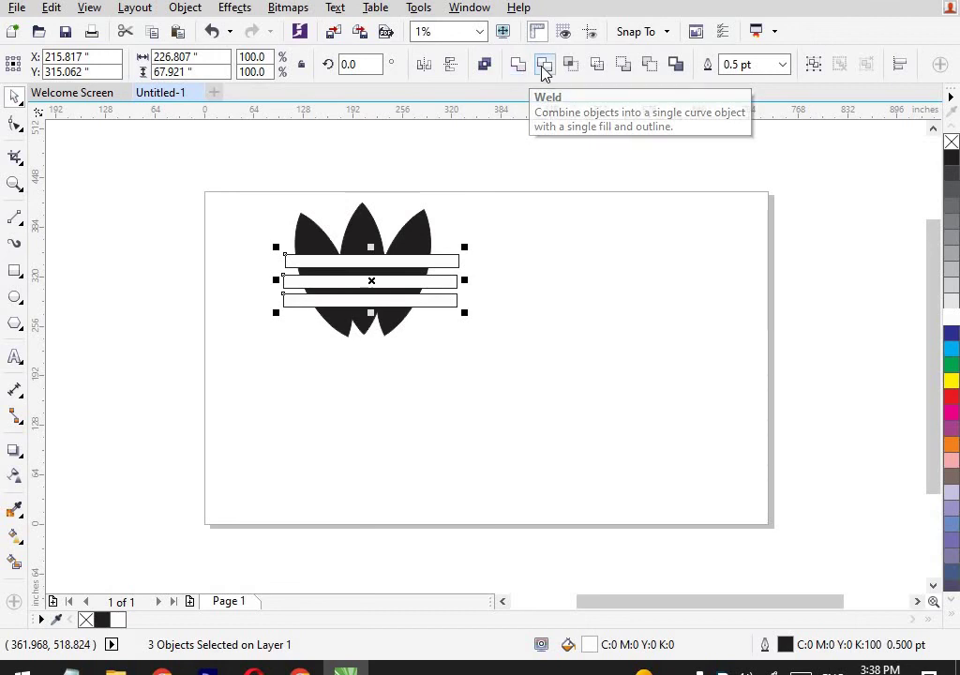
click(544, 67)
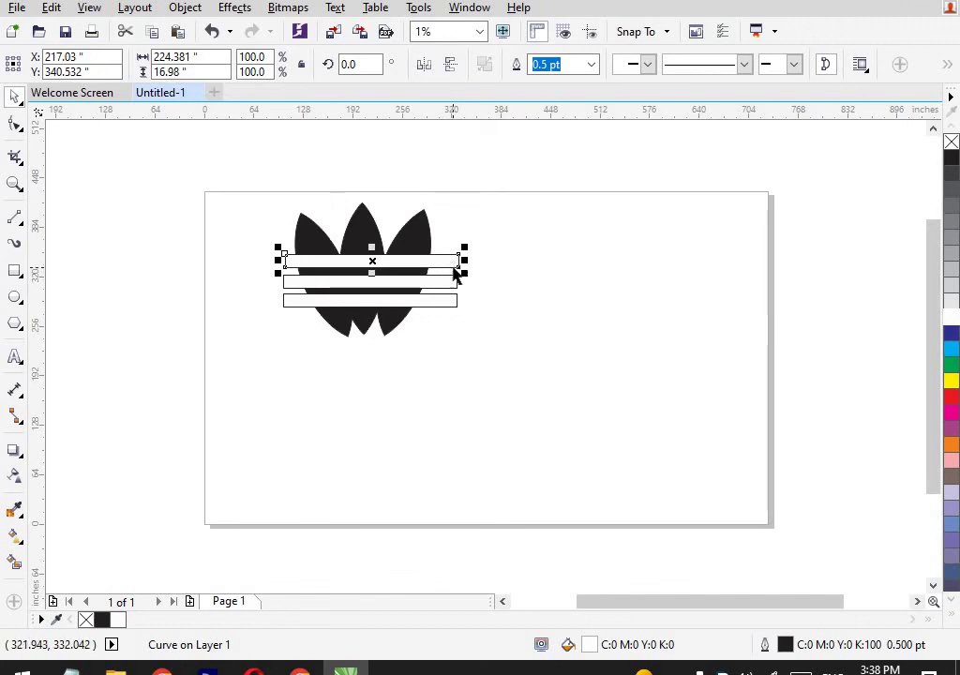
key(Delete)
key(ctrl+z)
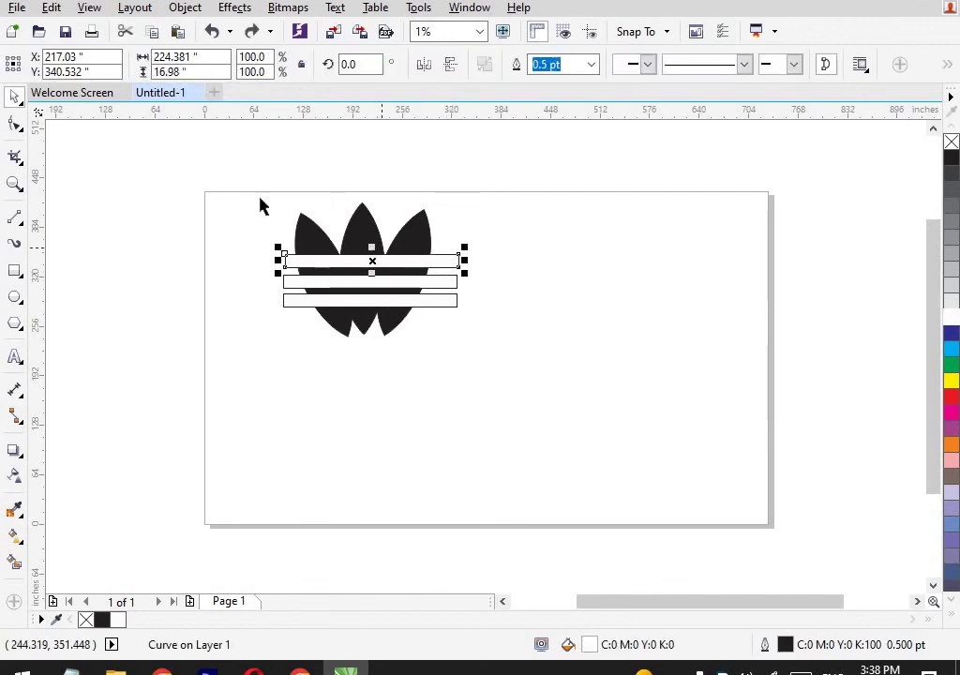
drag(266, 205, 489, 399)
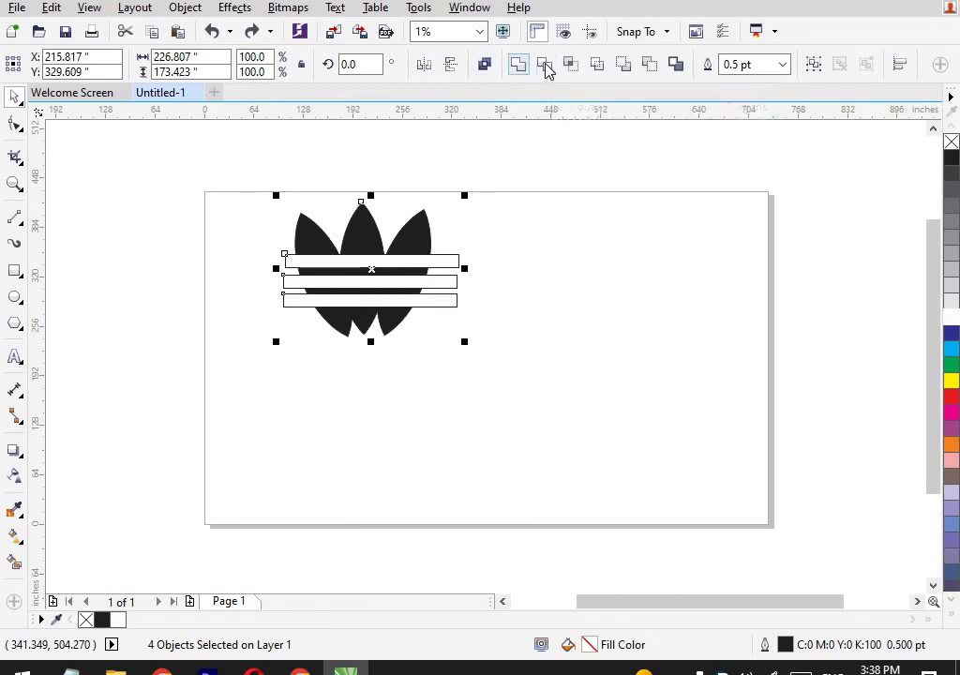
click(544, 65)
click(506, 252)
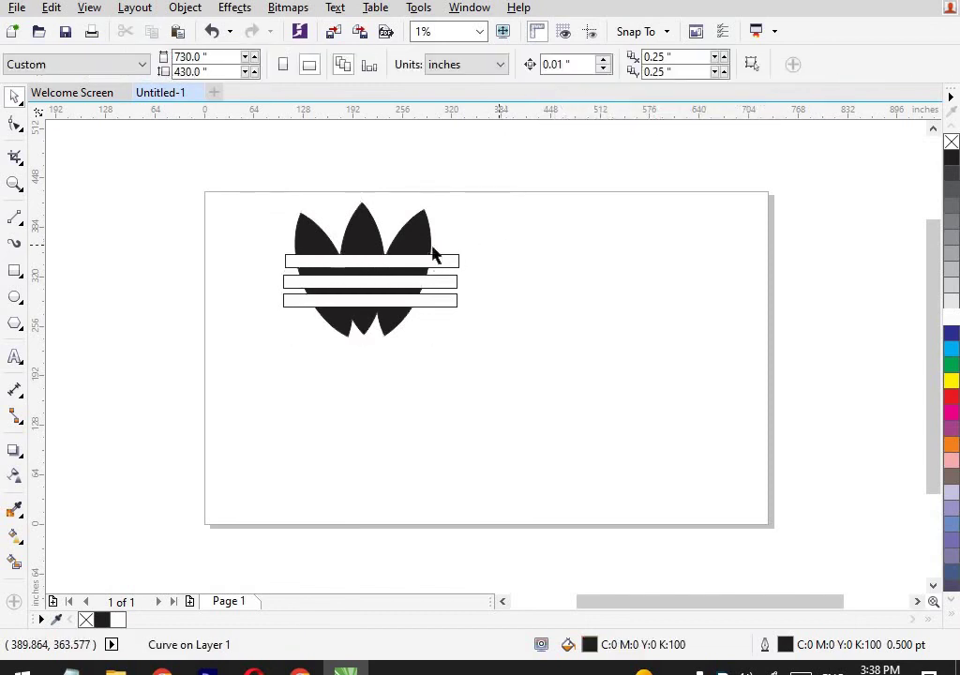
- Delete all three white bars, leaving stripe gaps in the trefoil
click(454, 257)
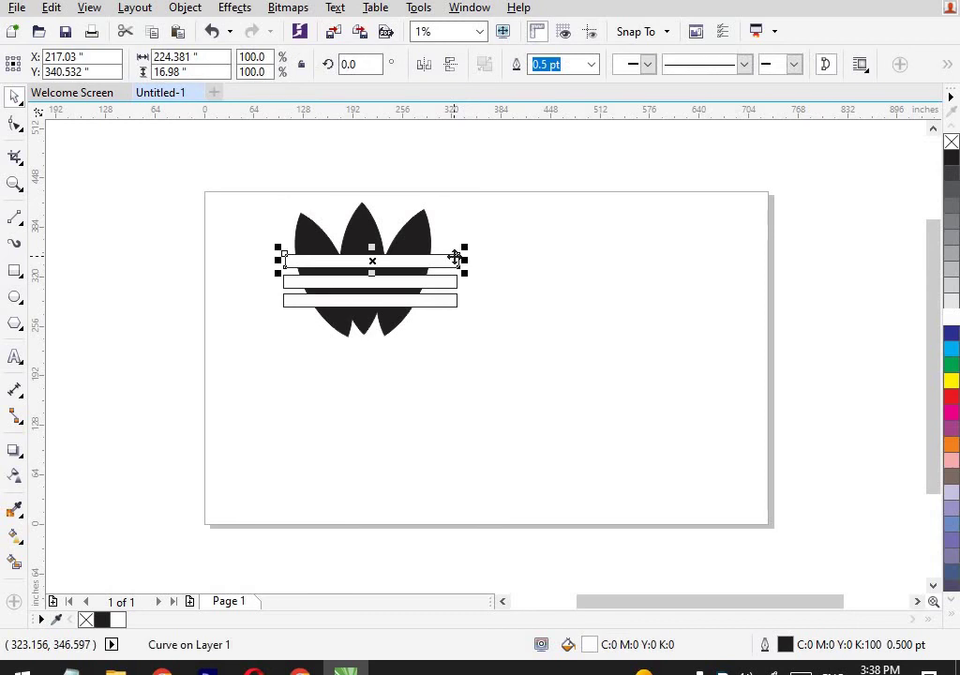
key(Delete)
click(446, 286)
key(Delete)
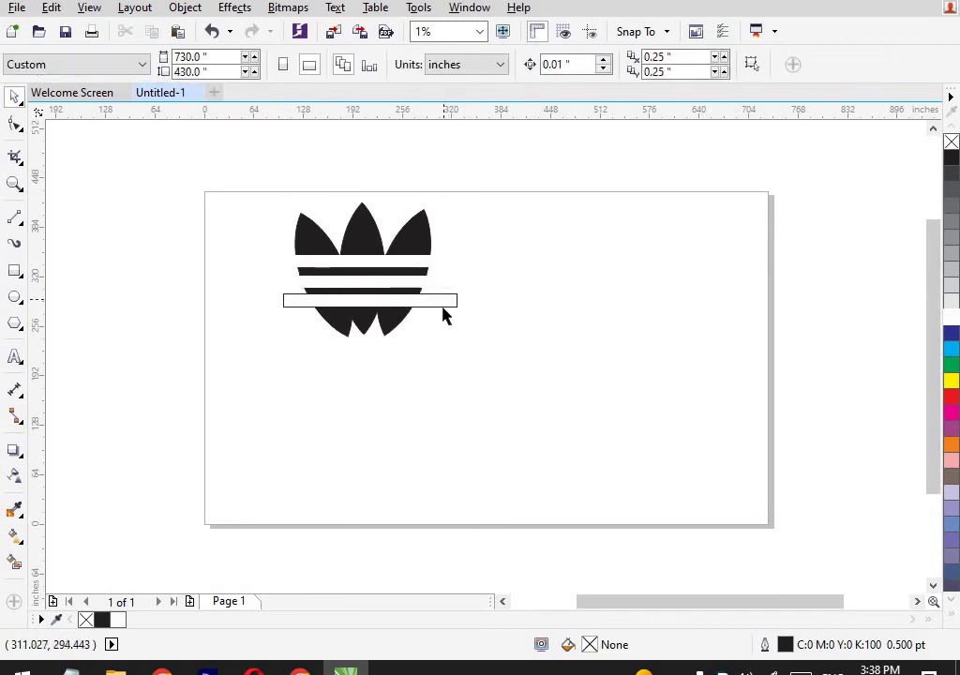
click(447, 302)
key(Delete)
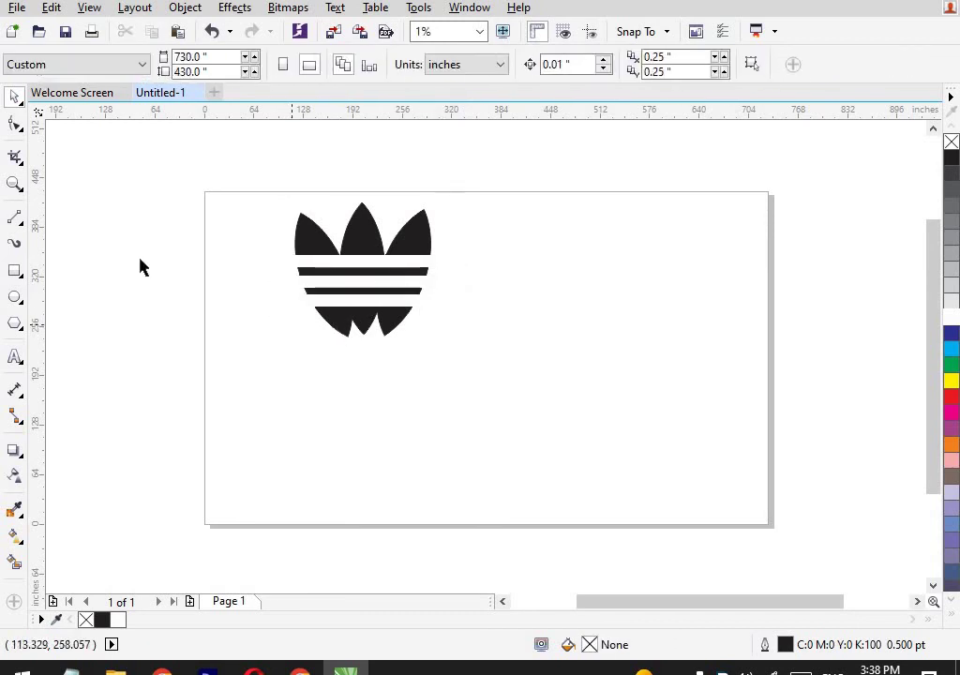
click(15, 357)
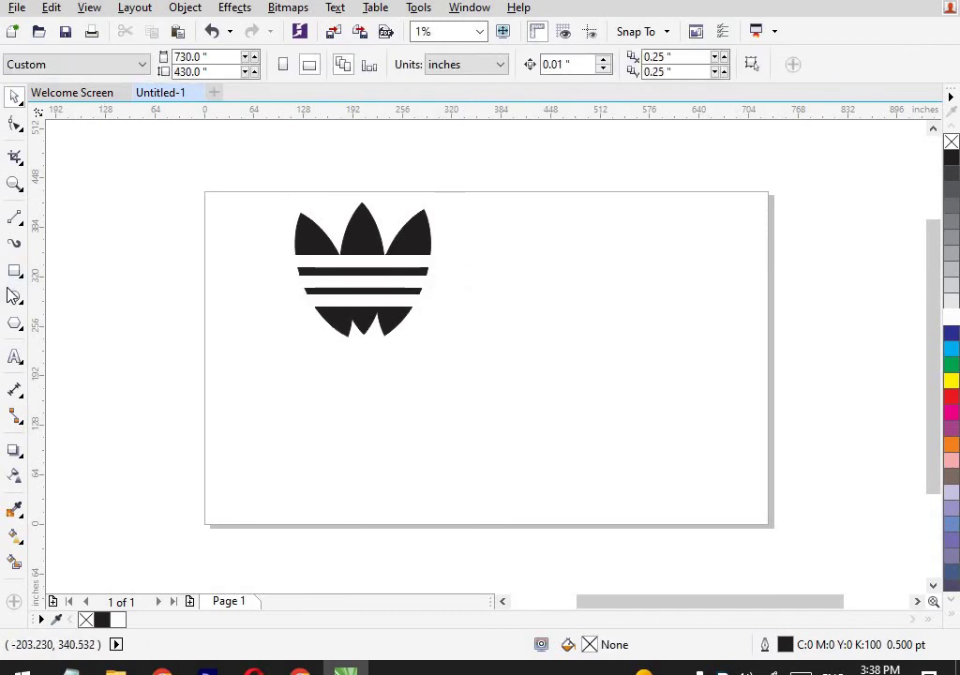
- Enter the caption 'ADIDAS LOGO' below the trefoil and scale it up
click(396, 366)
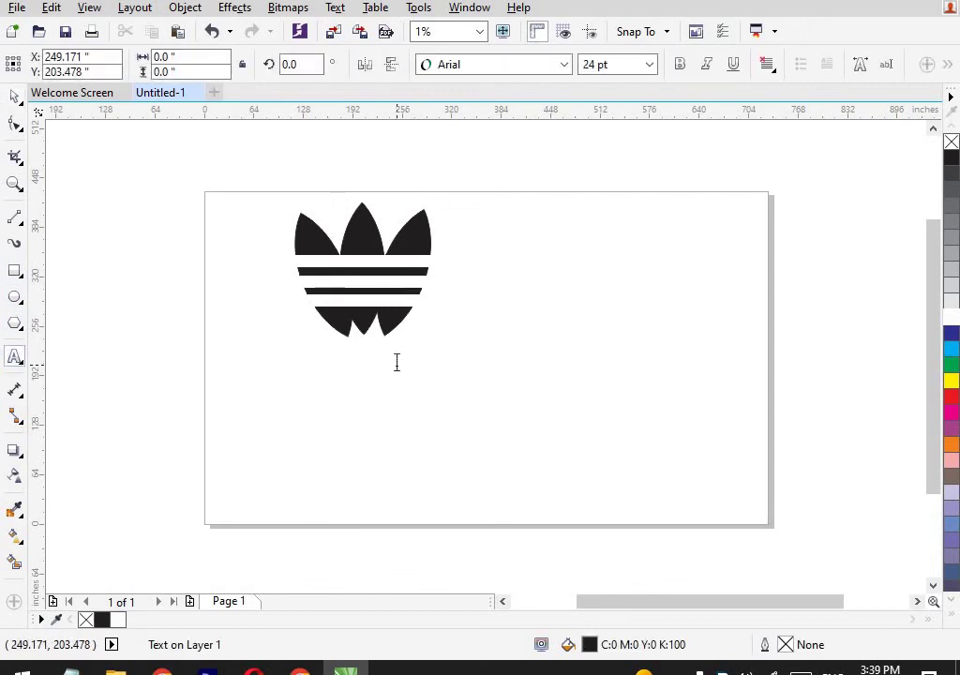
text(A)
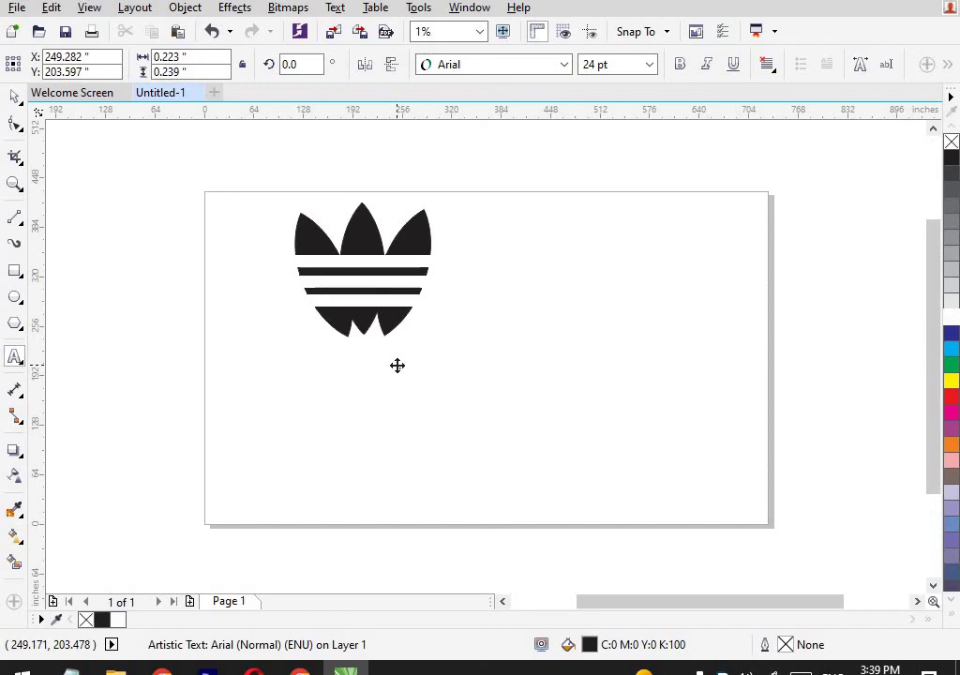
key(ctrl+v)
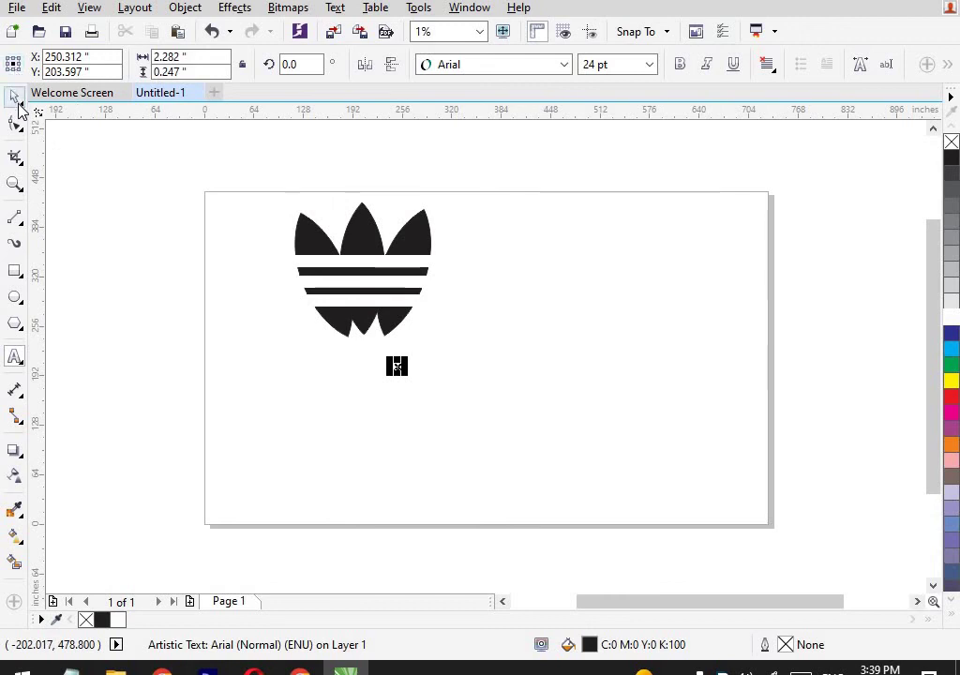
click(15, 97)
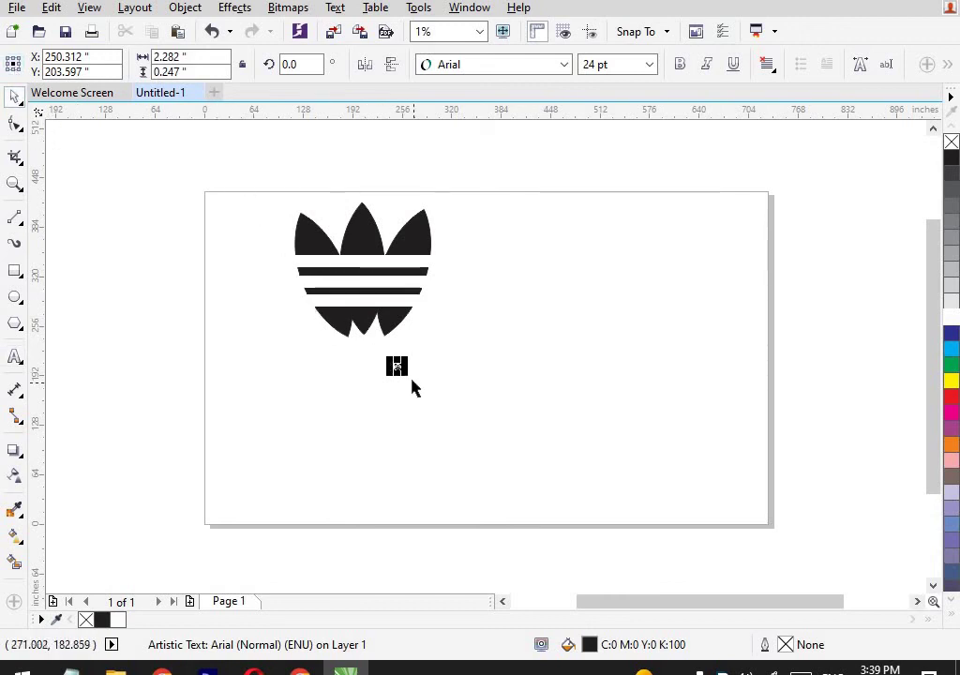
mouse_move(406, 371)
mouse_down()
mouse_move(534, 430)
mouse_move(504, 401)
mouse_move(404, 374)
mouse_up()
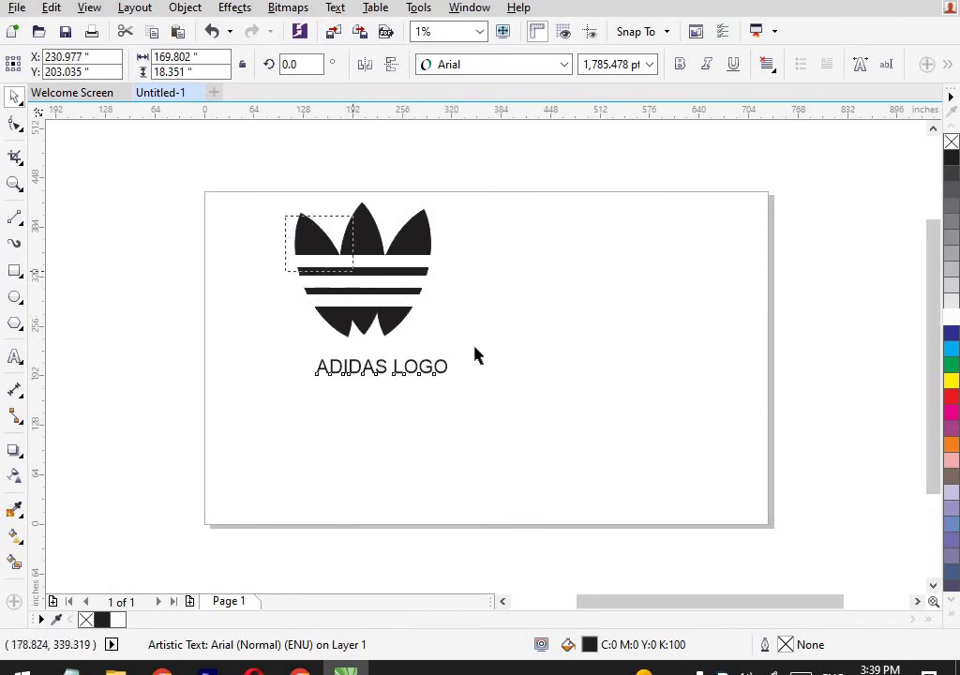
drag(286, 222, 389, 306)
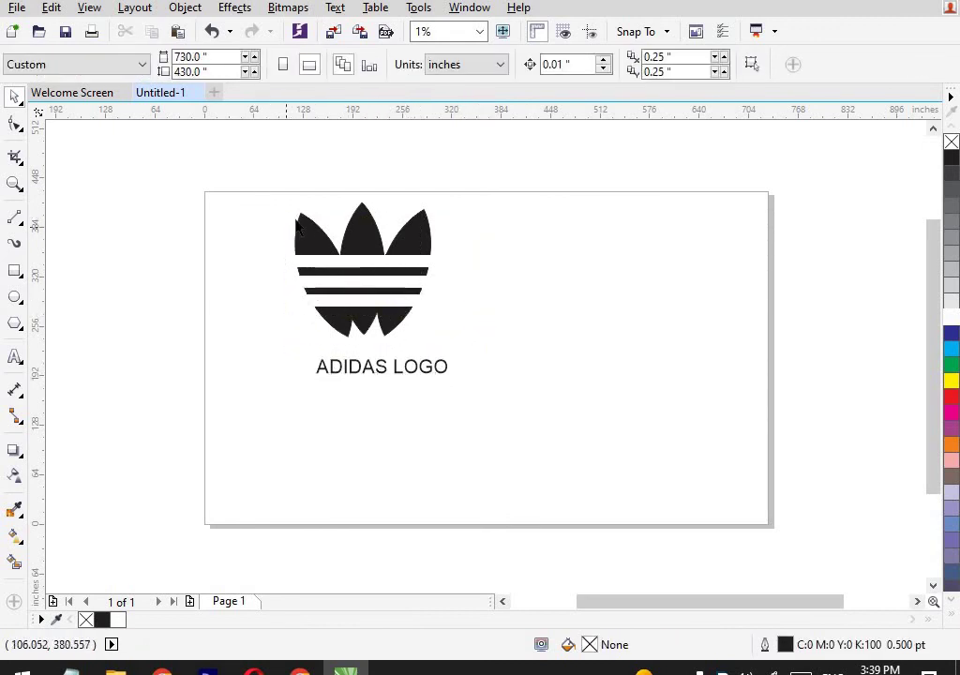
- Lower the trefoil slightly and colour the 'ADIDAS LOGO' text blue (C100 M100 Y0 K0)
drag(298, 225, 297, 227)
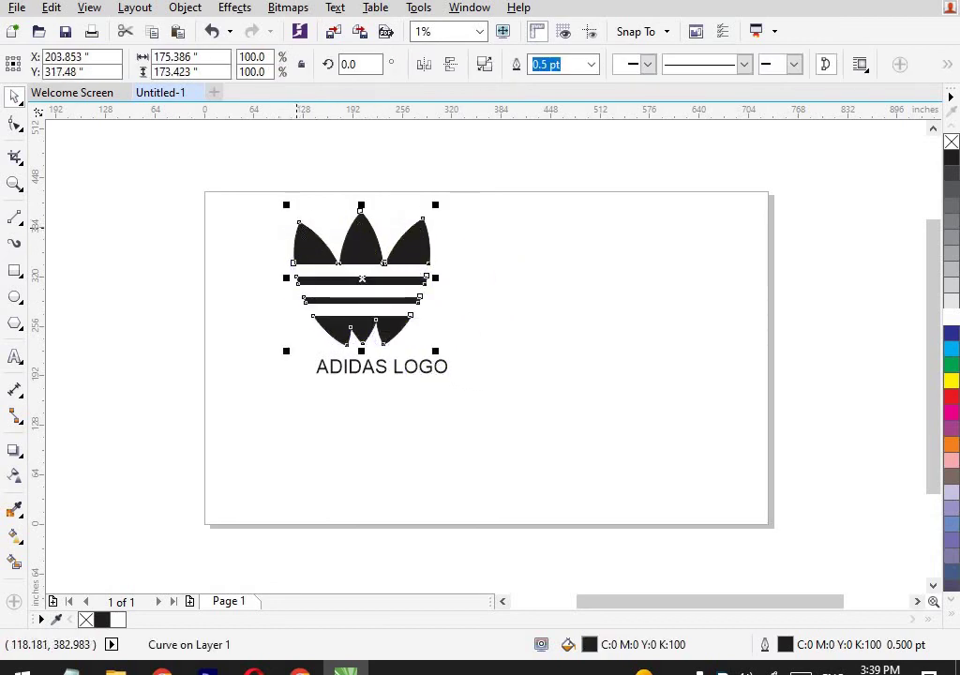
click(93, 173)
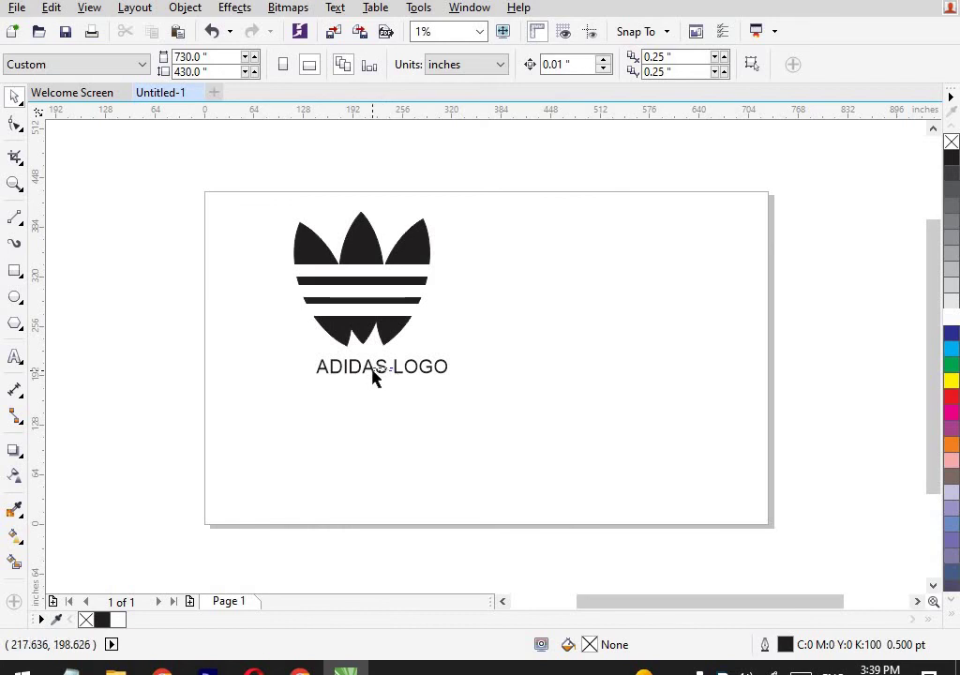
double_click(434, 368)
key(shift+Left)
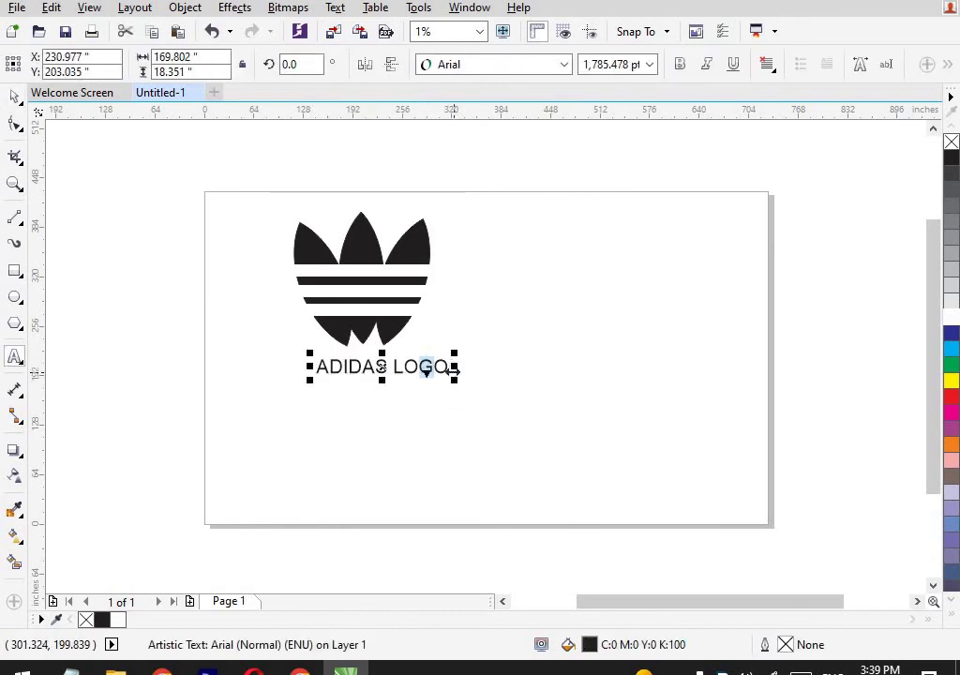
key(ctrl+a)
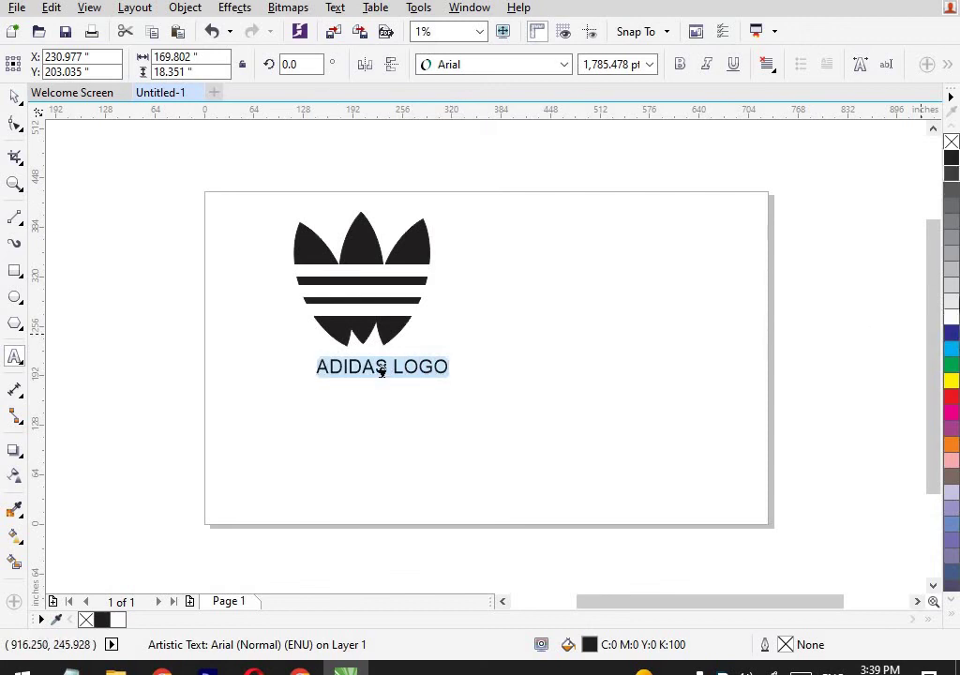
click(952, 349)
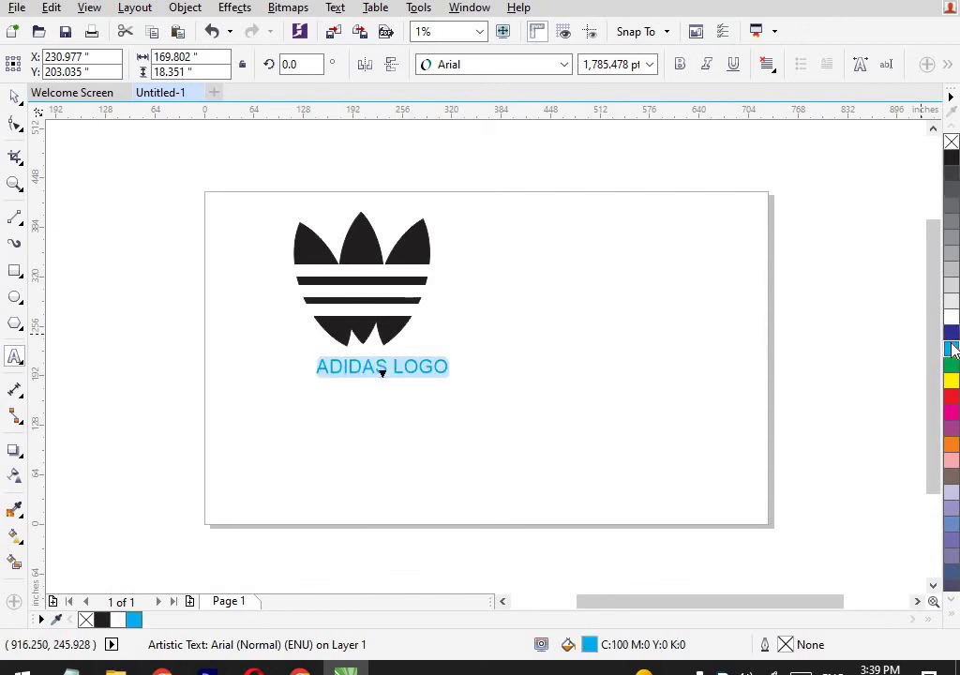
click(951, 334)
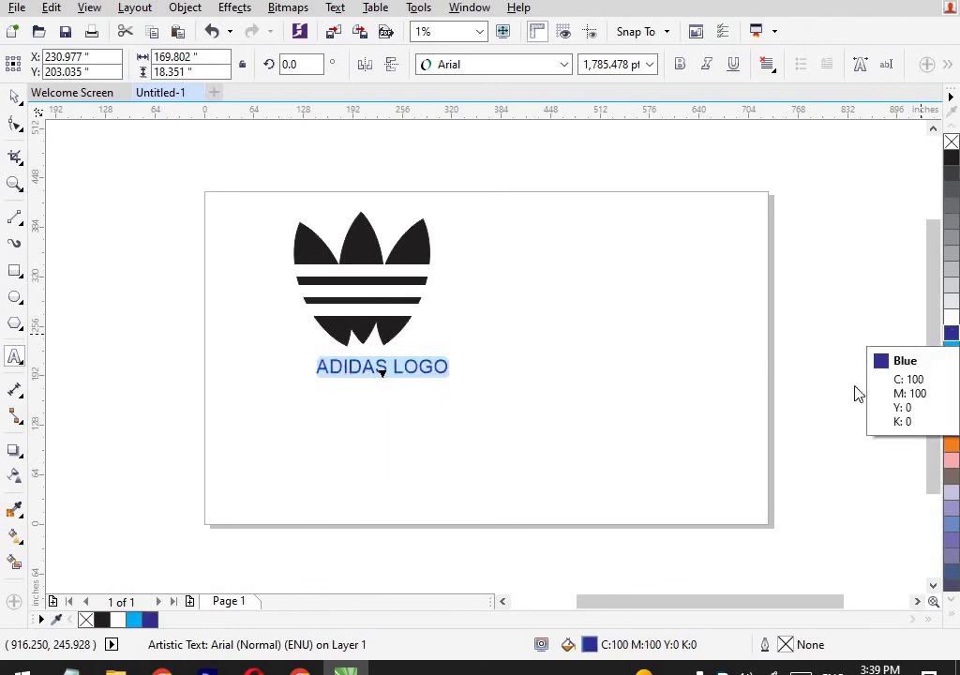